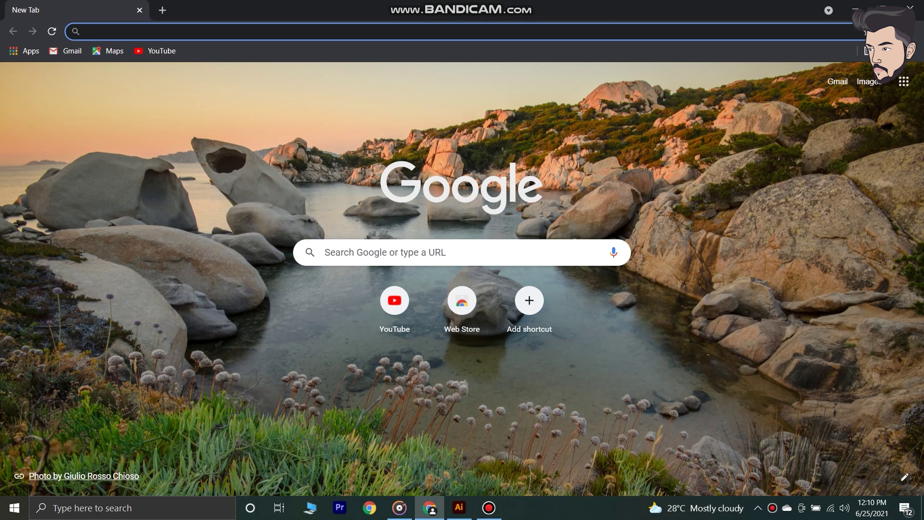
Step: Search Google for "car images"
click(325, 252)
text(car)
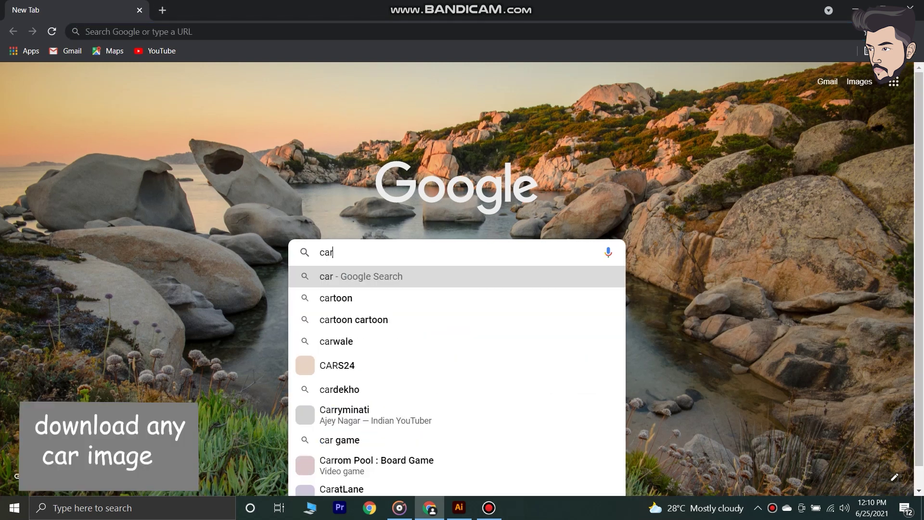
text( images)
key(Return)
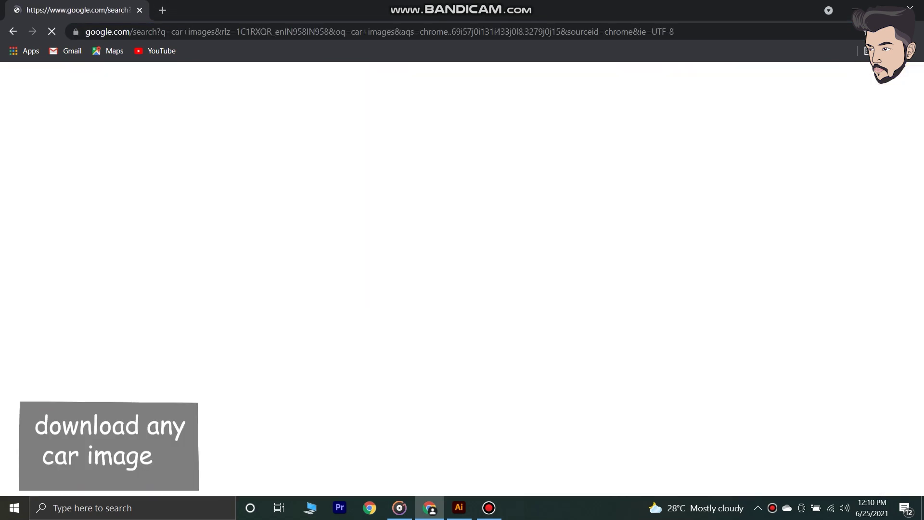
Step: Open the full image results and choose the orange car illustration standing on coin stacks
scroll(304, 289, down, 2)
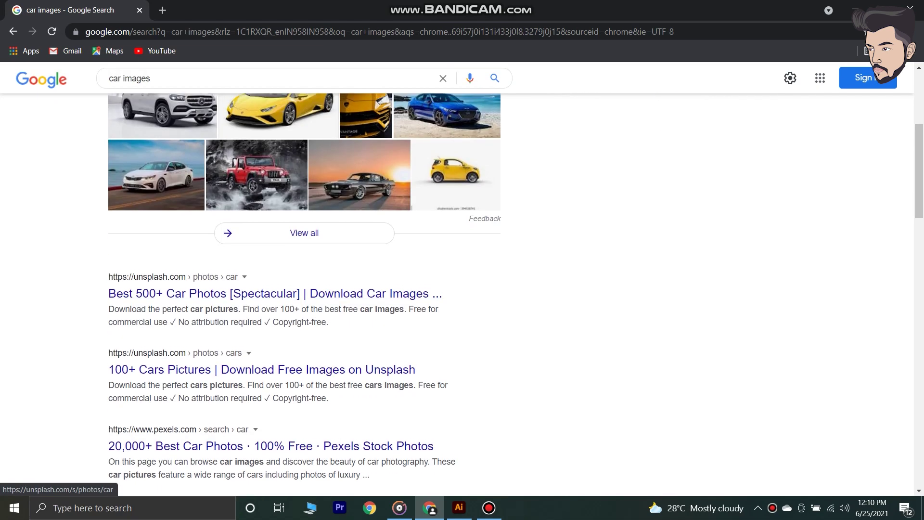
click(304, 350)
scroll(305, 350, down, 5)
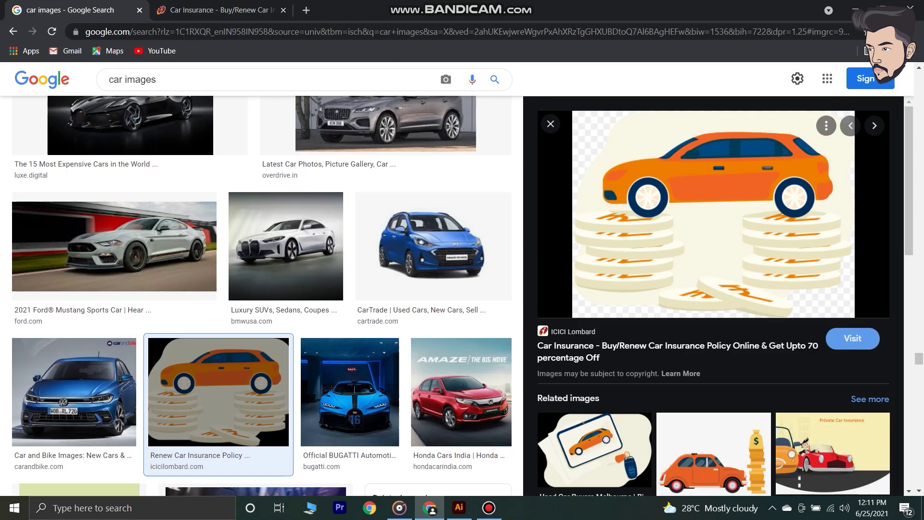
Step: Save the orange car illustration to the Desktop as the PNG image idv-car
right_click(680, 221)
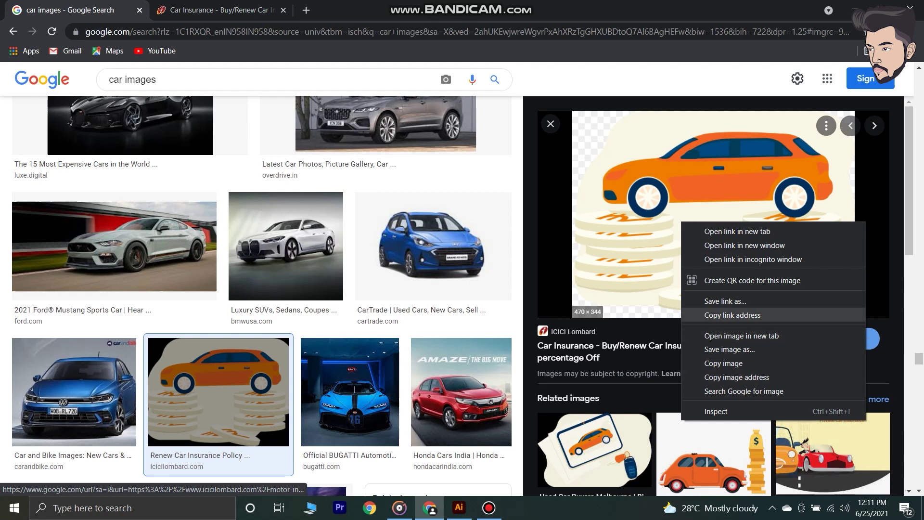
click(729, 349)
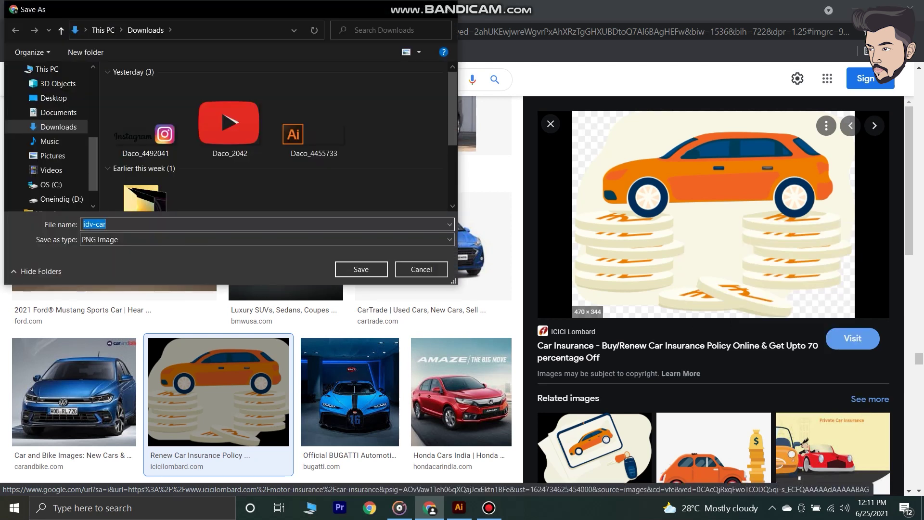
click(53, 97)
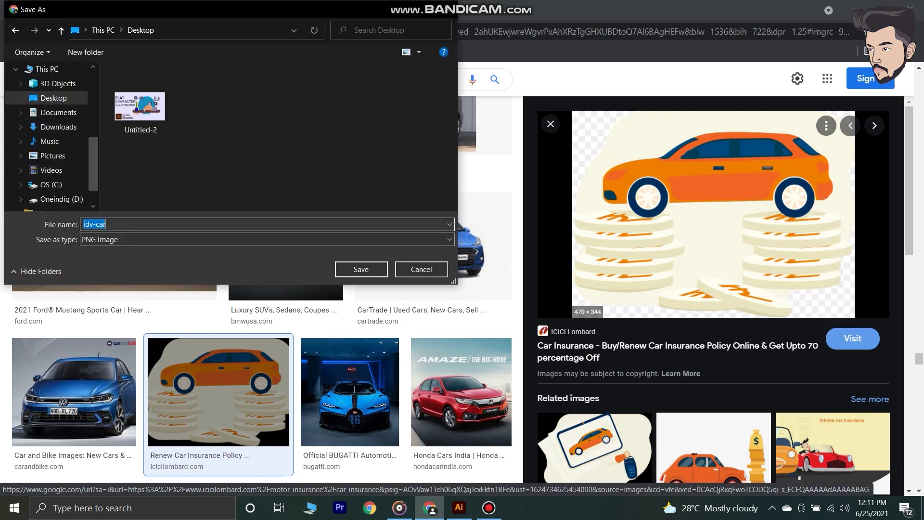
click(361, 269)
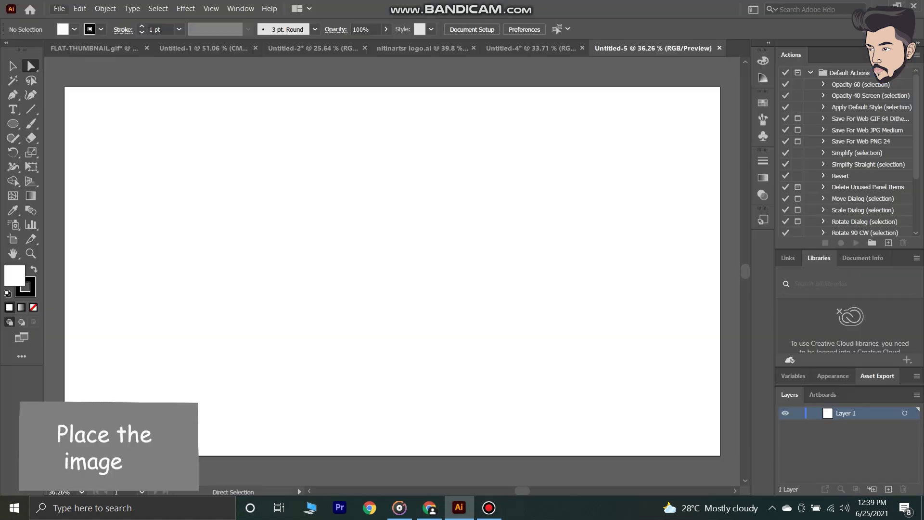
Step: Switch to Illustrator and place the saved car illustration on the blank artboard
click(57, 8)
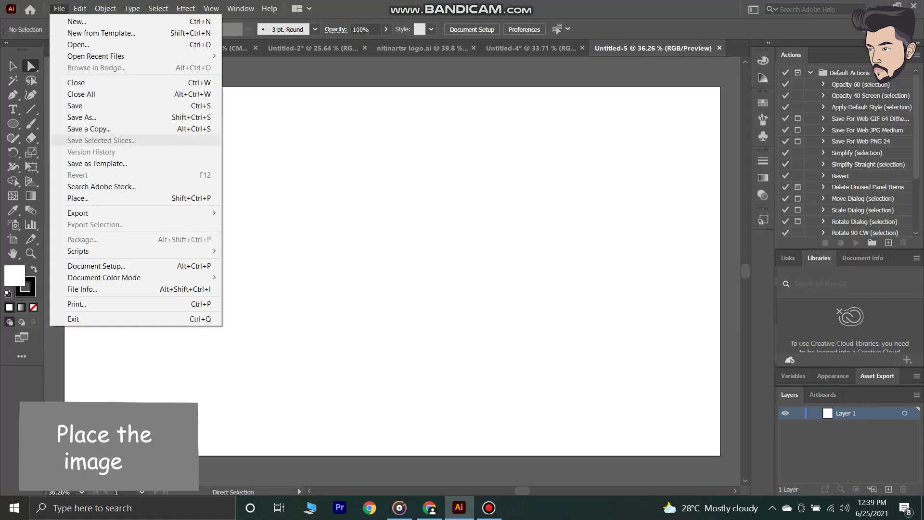
click(81, 140)
click(746, 101)
click(823, 476)
click(261, 220)
Step: Scale and position the placed image so the car fills the width of the artboard
drag(423, 337, 590, 375)
drag(263, 77, 387, 194)
drag(337, 299, 409, 137)
drag(178, 332, 28, 439)
drag(650, 71, 327, 194)
drag(327, 193, 389, 156)
Step: Lock the placed car image
click(105, 8)
mouse_move(128, 82)
click(272, 82)
scroll(342, 370, down, 4)
scroll(405, 249, up, 5)
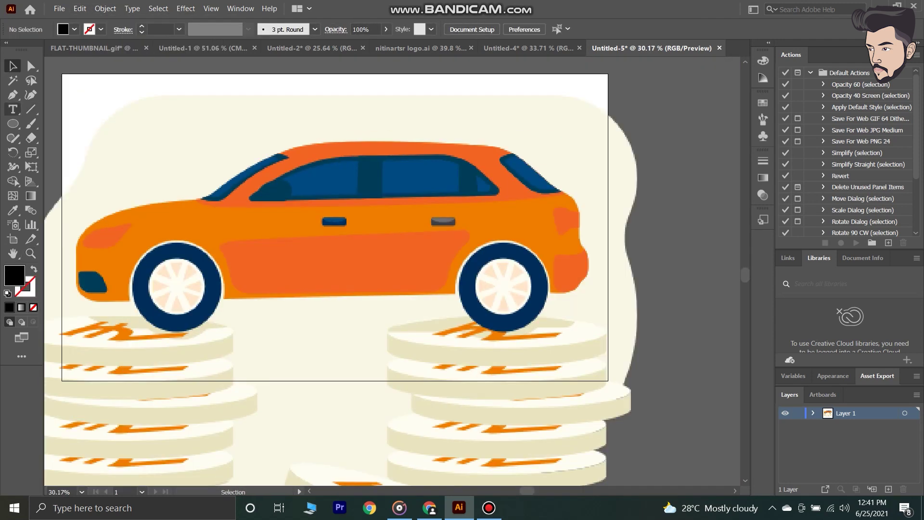
Step: Add the text "IT ALL STARTS WITH A DREAM" on the car and set its size to 90 pt
click(13, 109)
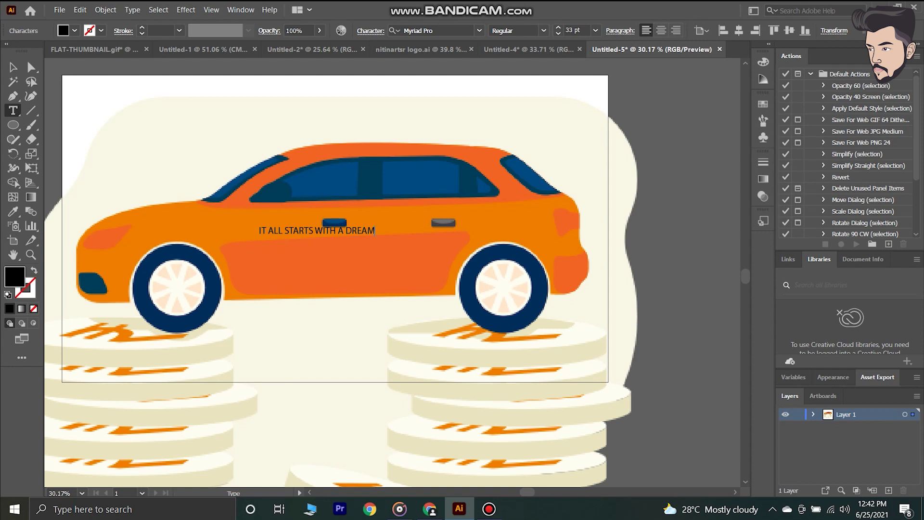
key(Escape)
double_click(381, 231)
drag(374, 231, 259, 231)
drag(375, 231, 268, 231)
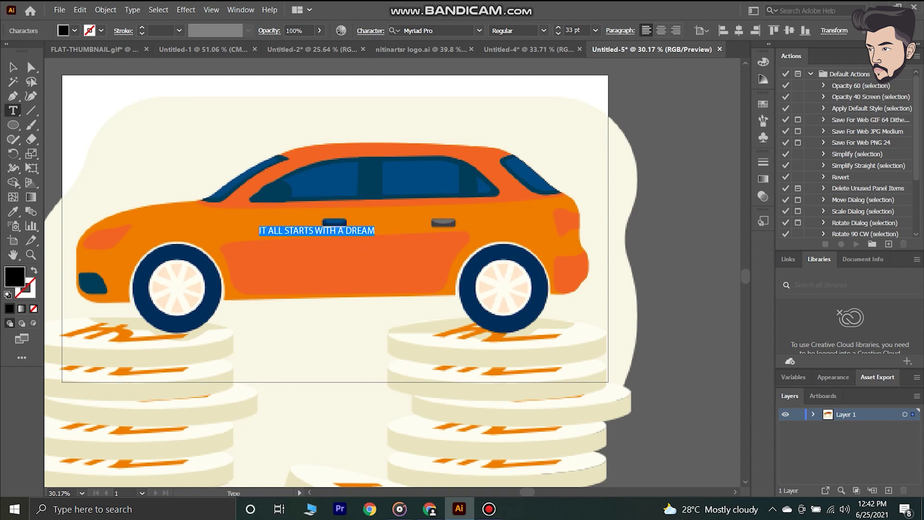
key(ctrl+shift+period)
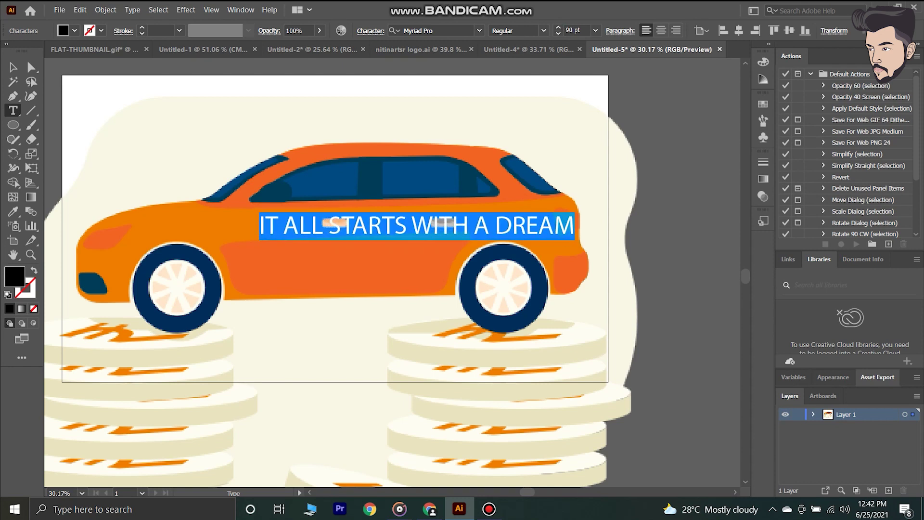
Step: Enlarge the text object to about 152.6 pt and position it across the car
key(Escape)
drag(259, 239, 166, 282)
drag(414, 246, 347, 223)
Step: Set the text's font to Impact and center the line across the car body
click(479, 31)
scroll(481, 230, down, 6)
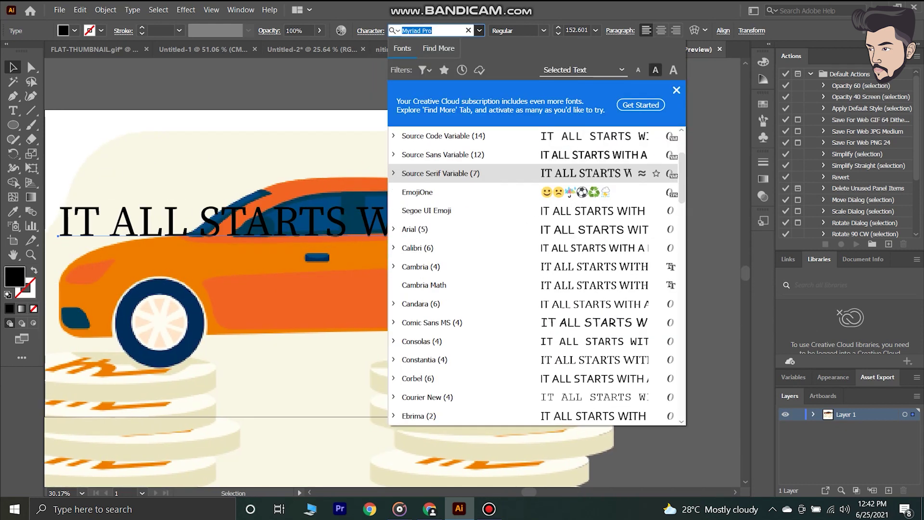
click(413, 303)
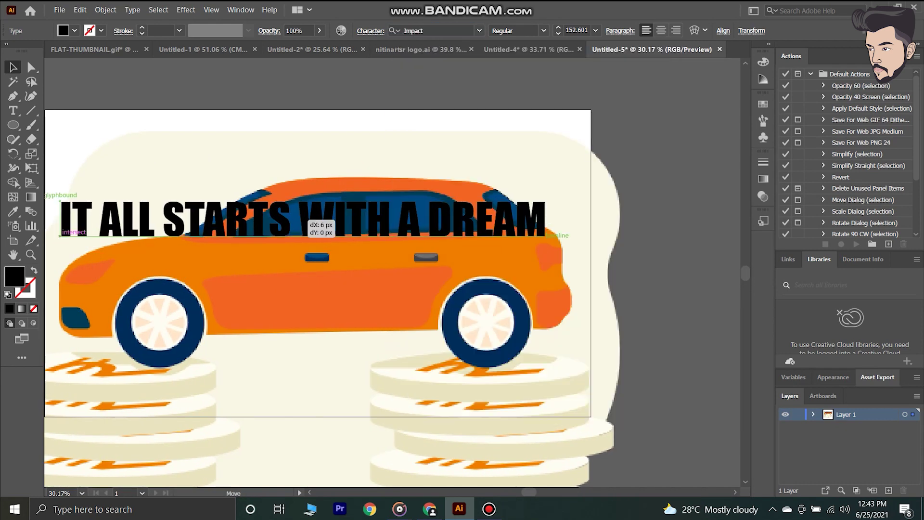
drag(308, 221, 319, 216)
drag(308, 231, 407, 210)
drag(339, 193, 340, 229)
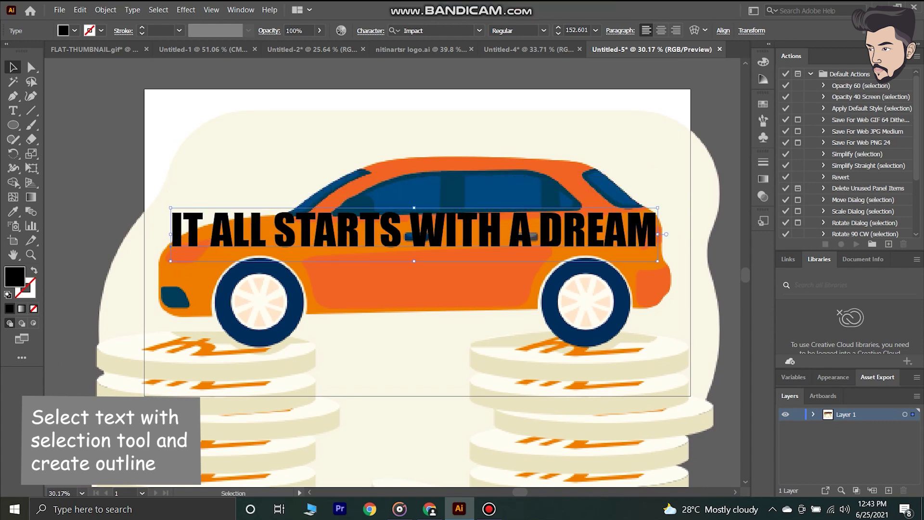
Step: Convert the text to outlines, move it above the car and ungroup the letters
right_click(340, 228)
click(366, 338)
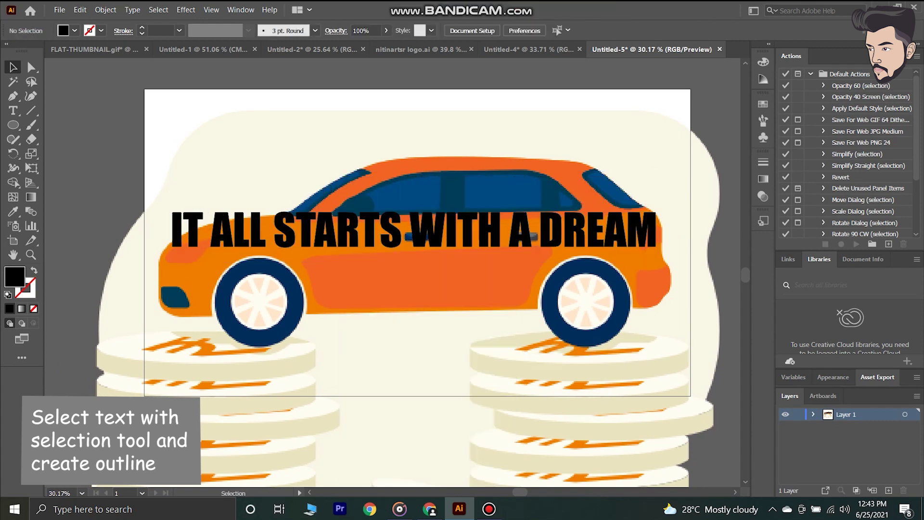
drag(264, 238, 277, 128)
right_click(266, 125)
click(296, 225)
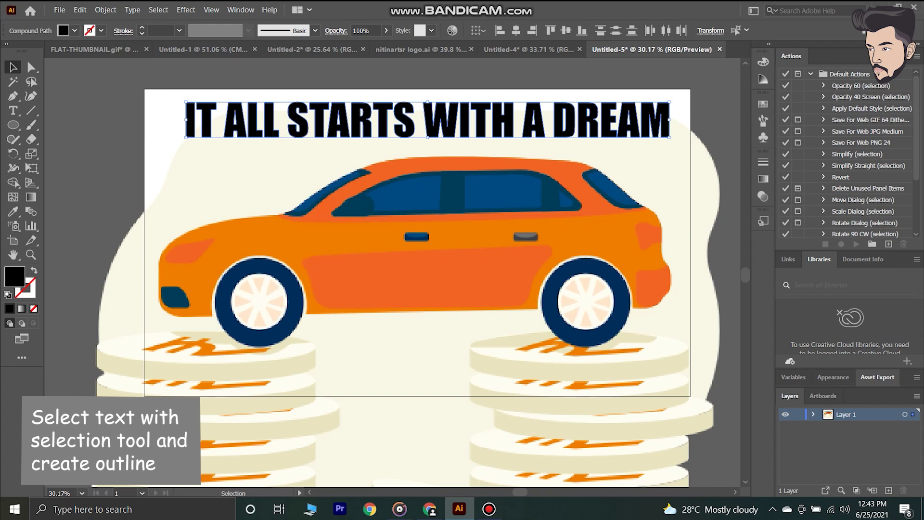
Step: Move the word IT to the car's front end, rotating and resizing it to fit ahead of the wheel
drag(200, 120, 201, 278)
drag(220, 248, 181, 215)
drag(217, 264, 198, 271)
mouse_move(222, 269)
mouse_down()
mouse_move(223, 239)
mouse_move(228, 260)
mouse_move(214, 270)
mouse_up()
Step: Move the word ALL onto the hood above the front wheel, tilting and resizing it to follow the arch
drag(251, 120, 269, 205)
drag(254, 248, 262, 247)
drag(253, 211, 281, 217)
drag(243, 243, 264, 243)
Step: Move STARTS, WITH and the remaining words onto the car's door area
drag(379, 123, 367, 230)
drag(494, 112, 391, 278)
drag(537, 130, 484, 292)
key(ctrl+shift+g)
click(474, 254)
drag(582, 230, 596, 245)
mouse_move(508, 263)
mouse_down()
mouse_move(505, 250)
mouse_move(495, 255)
mouse_up()
drag(602, 227, 565, 242)
key(ctrl+z)
key(ctrl+z)
key(ctrl+z)
key(ctrl+z)
Step: Position the word A beside STARTS, and tilt DREAM to fit ahead of the rear wheel
drag(471, 243, 439, 241)
drag(580, 246, 542, 272)
Step: Add the text "SUBSCRIBE NITINARTSY" in Impact at 90 pt above the car
key(t)
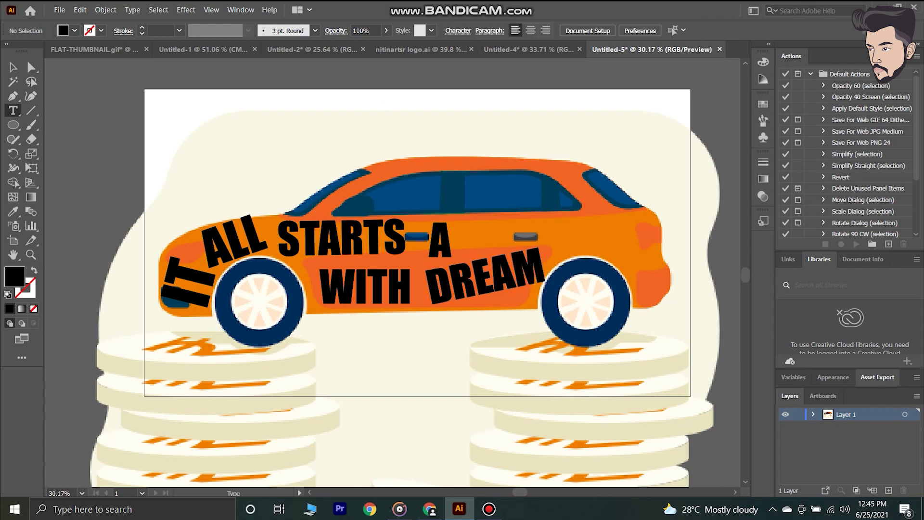
click(357, 140)
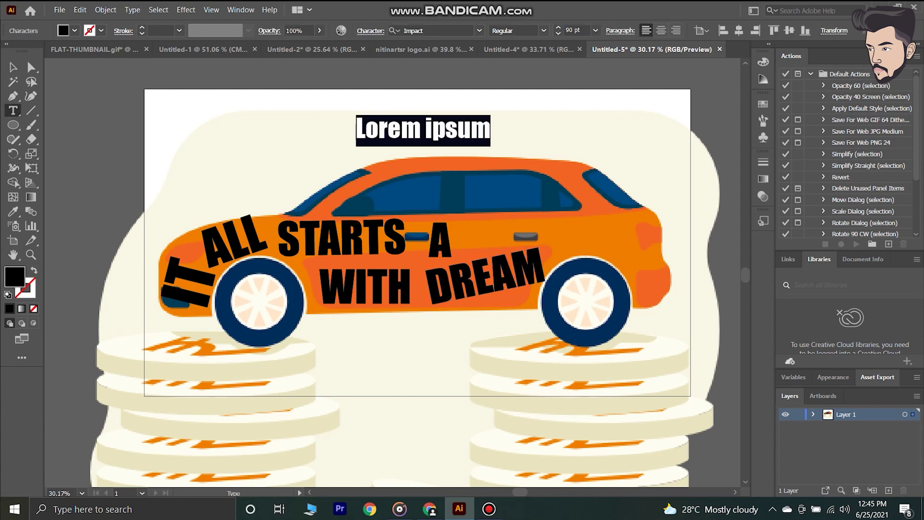
text(subs)
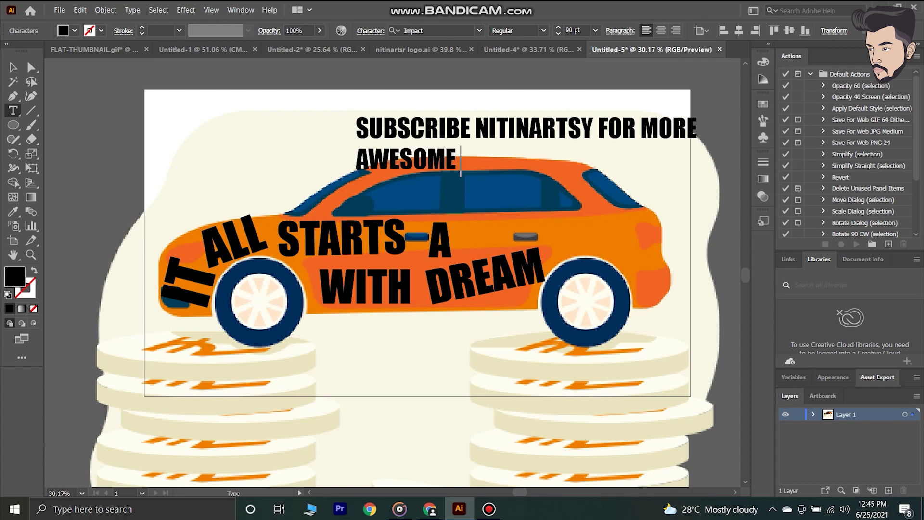
key(BackSpace)
key(BackSpace)
key(BackSpace)
key(BackSpace)
key(BackSpace)
key(BackSpace)
key(BackSpace)
key(BackSpace)
key(BackSpace)
key(BackSpace)
key(BackSpace)
key(BackSpace)
key(BackSpace)
key(BackSpace)
key(BackSpace)
key(BackSpace)
key(BackSpace)
key(BackSpace)
key(BackSpace)
key(BackSpace)
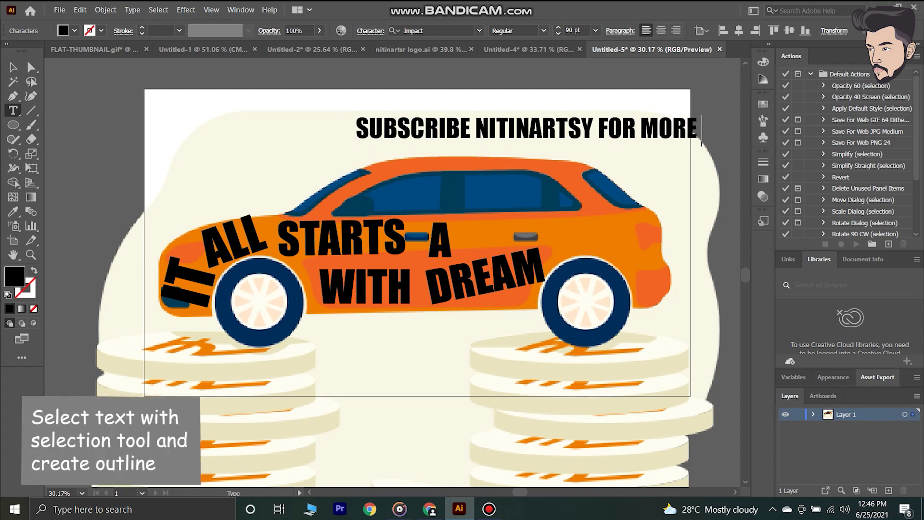
Step: Convert the SUBSCRIBE NITINARTSY text to outlines and ungroup it
key(Escape)
right_click(397, 120)
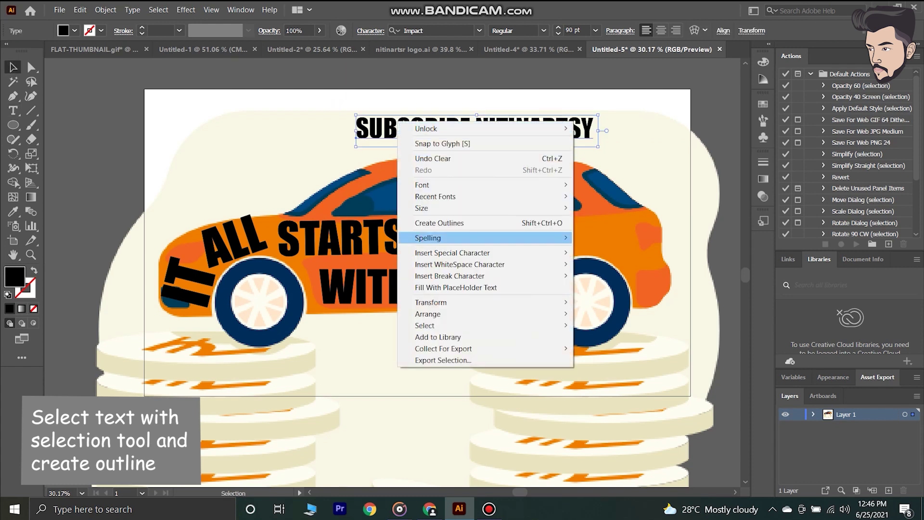
click(423, 163)
right_click(423, 120)
click(453, 222)
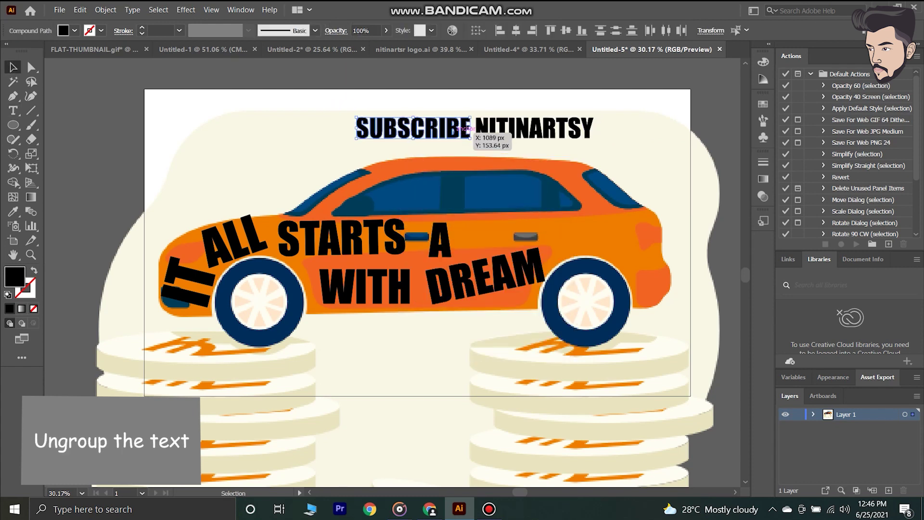
Step: Move the word SUBSCRIBE onto the rear part of the car body and resize it to fit
drag(413, 129, 533, 230)
drag(588, 241, 642, 239)
drag(622, 239, 596, 238)
Step: Move NITINARTSY onto the window area and adjust the words on the rear half of the body to fit
drag(535, 129, 372, 192)
drag(432, 181, 385, 177)
click(462, 192)
drag(535, 265, 528, 268)
drag(542, 244, 562, 253)
drag(520, 268, 523, 275)
drag(582, 230, 654, 254)
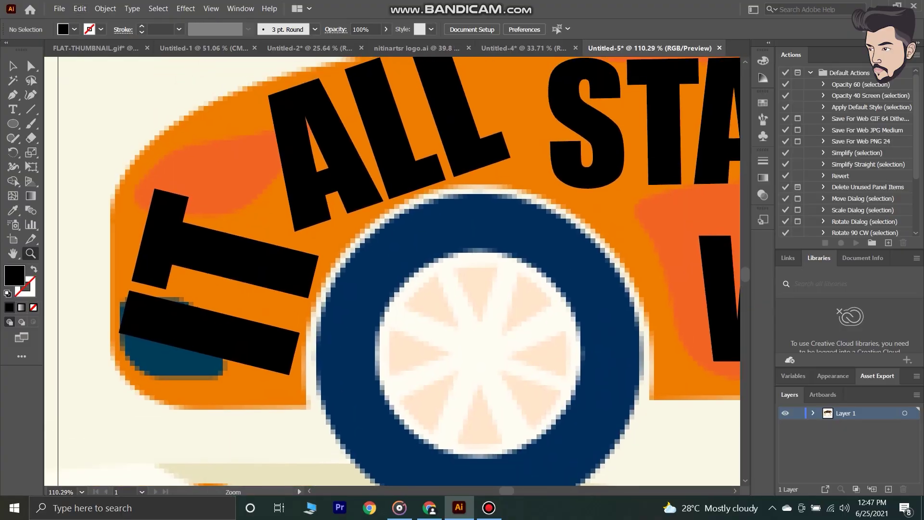
Step: Group the letters of IT and apply an envelope distort mesh with 4 rows and 4 columns
click(227, 255)
click(105, 8)
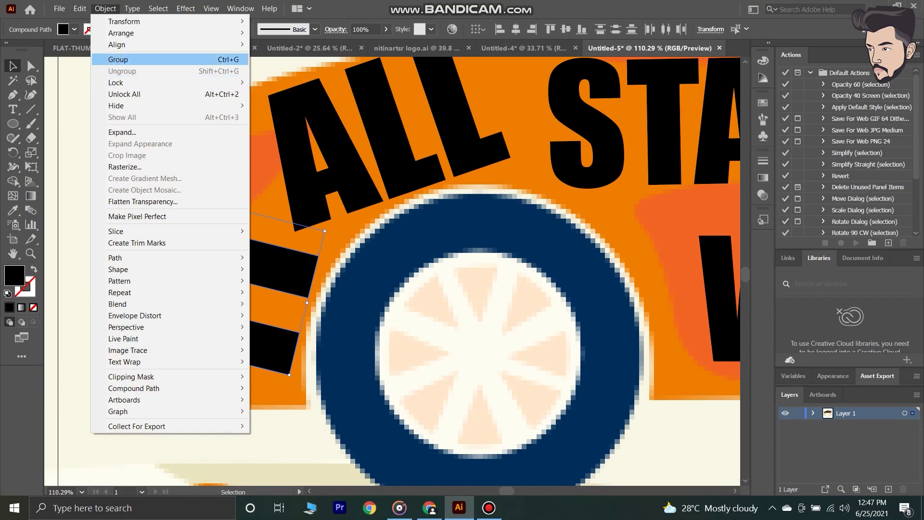
click(118, 59)
click(105, 9)
mouse_move(135, 315)
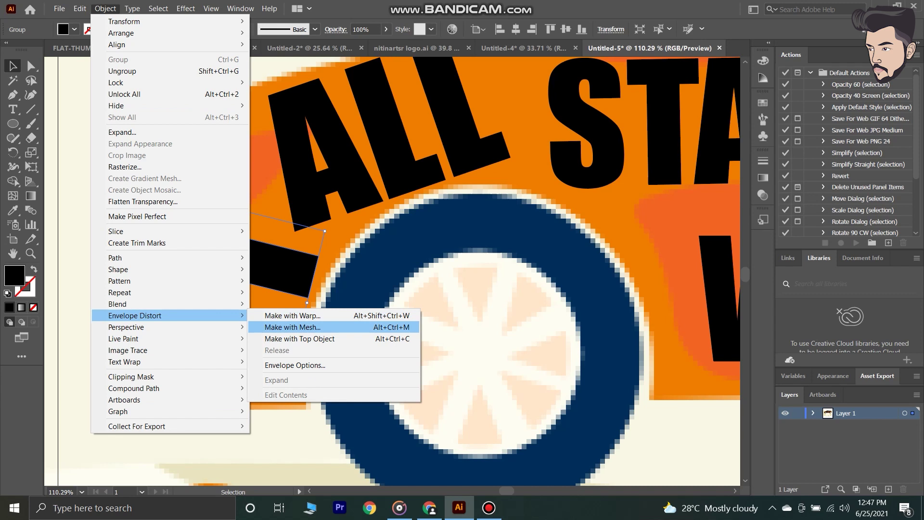
click(337, 326)
click(448, 287)
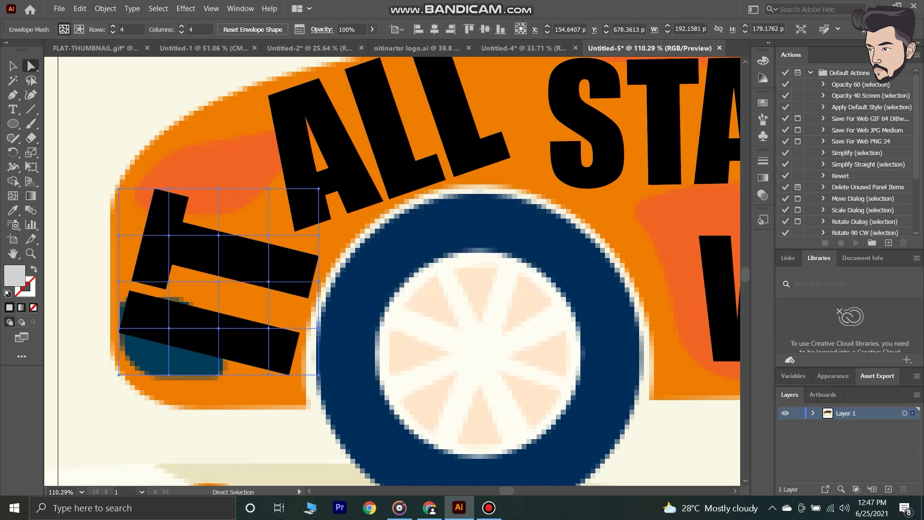
Step: Shift the left column of IT's mesh points outward to the car's front edge
drag(190, 408, 60, 403)
drag(119, 375, 111, 381)
click(300, 222)
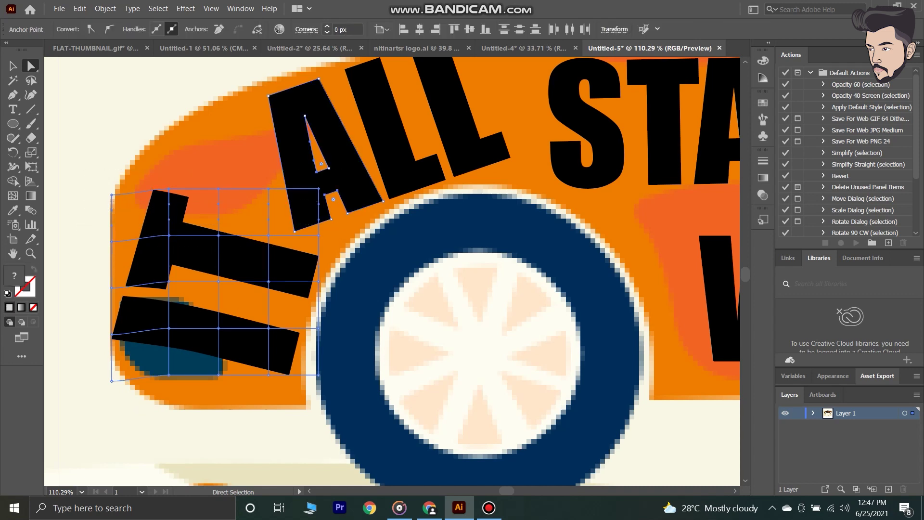
Step: Reshape IT's mesh points so the T curves along the hood's front and the I fills the bumper corner
drag(73, 184, 188, 212)
drag(112, 195, 91, 170)
drag(165, 234, 148, 196)
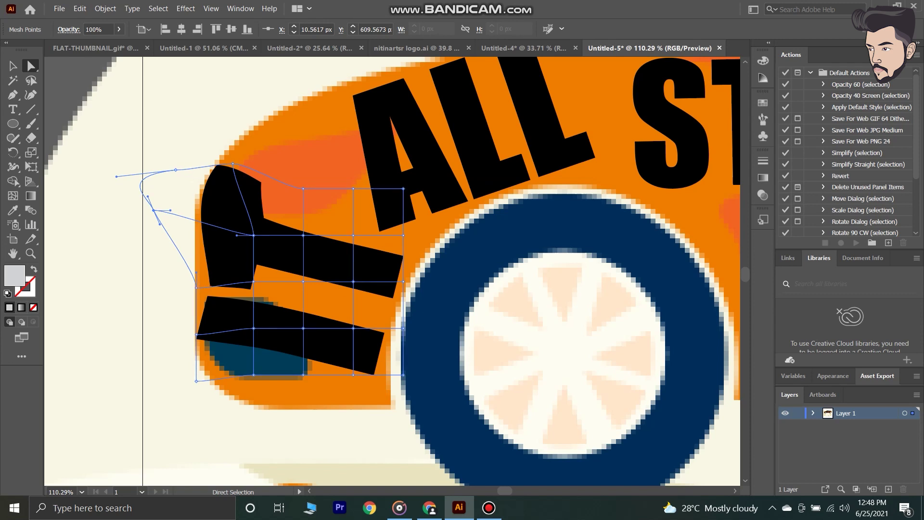
click(166, 255)
drag(196, 288, 187, 285)
drag(432, 259, 430, 289)
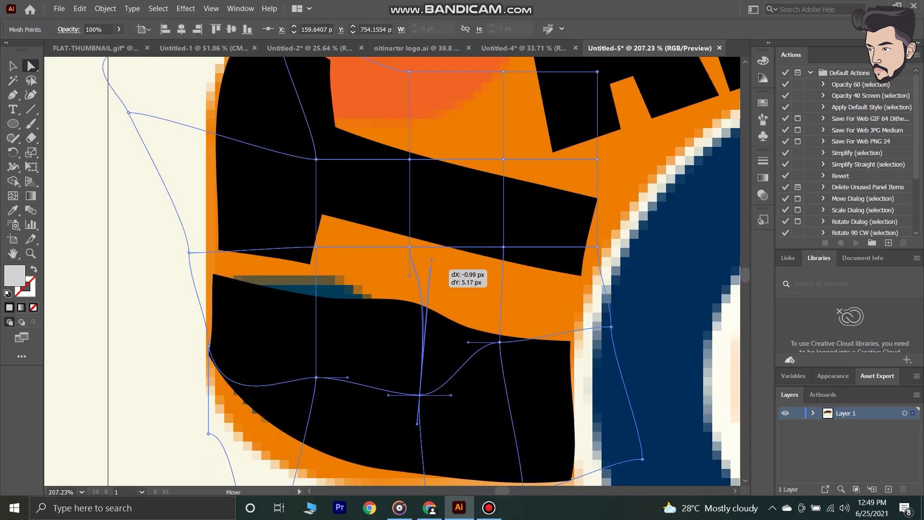
click(499, 343)
drag(499, 313, 343, 358)
key(ctrl+z)
key(ctrl+z)
Step: Lock the distorted IT lettering
click(522, 289)
key(z)
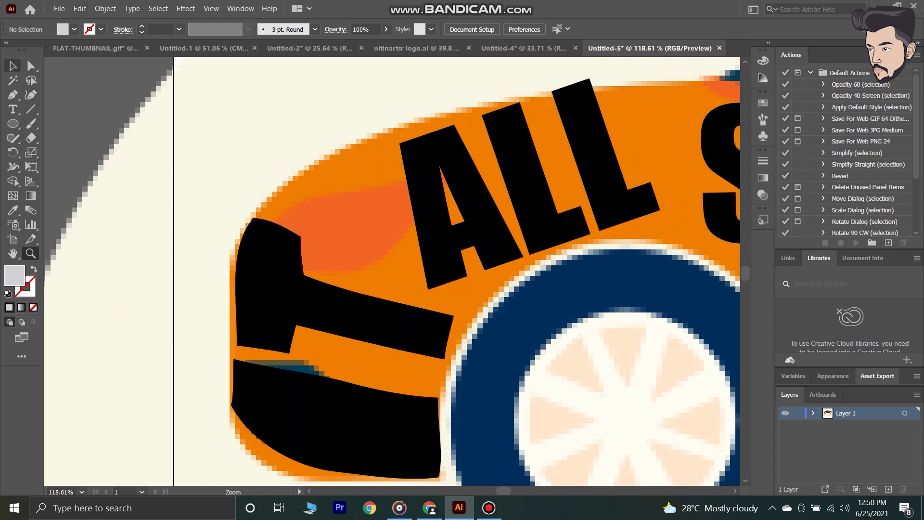
key(a)
click(344, 385)
click(106, 9)
mouse_move(192, 80)
click(277, 81)
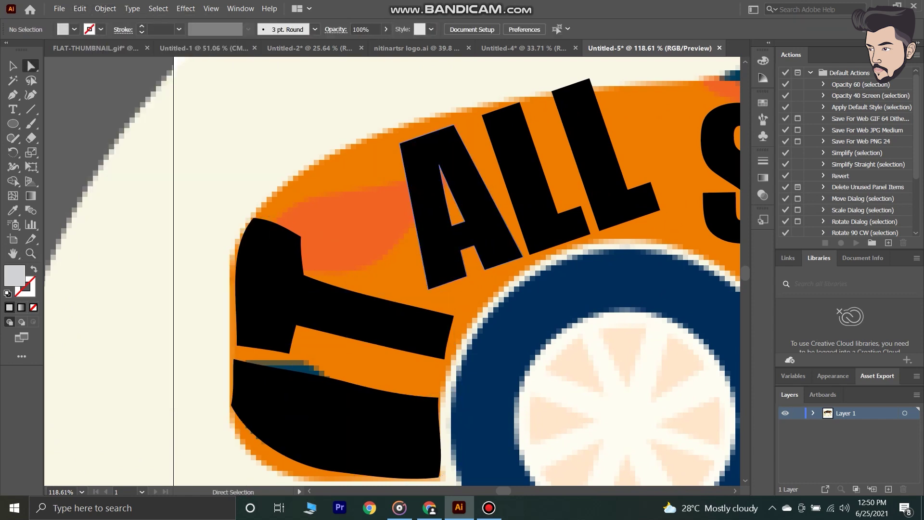
Step: Group the letters of ALL and apply an envelope distort mesh with 4 rows and 4 columns
click(433, 193)
click(105, 8)
click(117, 59)
click(105, 9)
mouse_move(134, 315)
click(317, 332)
click(450, 298)
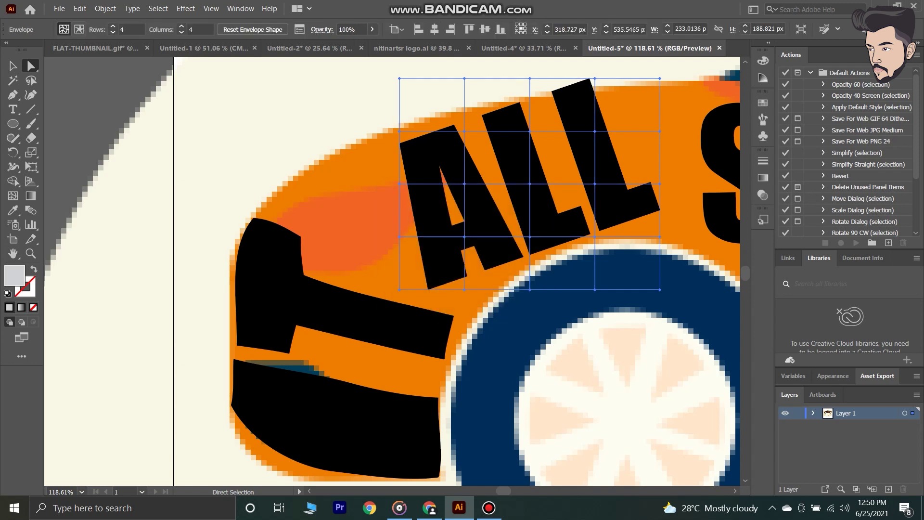
Step: Reshape ALL's mesh points so the A widens toward the hood line and its foot reaches down to the wheel arch
drag(464, 183, 457, 183)
drag(399, 130, 358, 136)
drag(387, 182, 358, 201)
drag(399, 236, 413, 324)
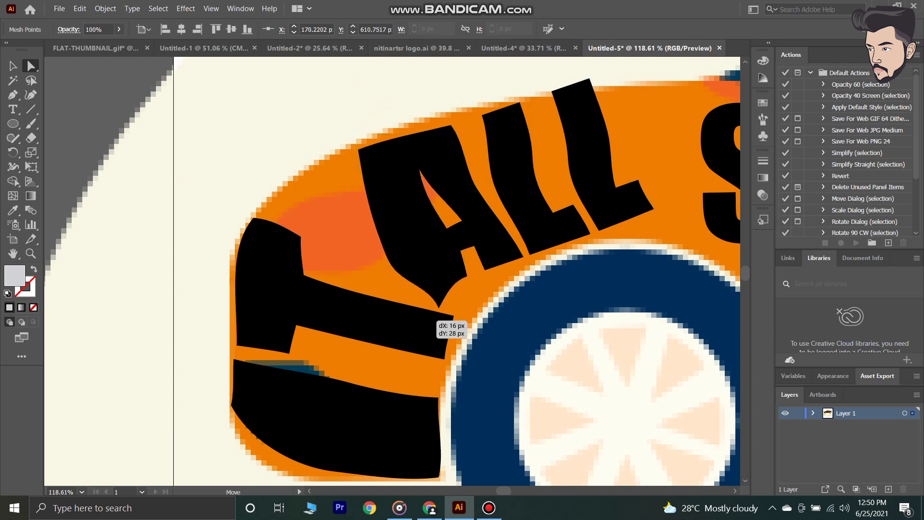
drag(481, 291, 511, 289)
mouse_move(448, 327)
mouse_down()
mouse_move(442, 321)
mouse_move(455, 332)
mouse_up()
Step: Pull the mesh points at the A's outer edge in ALL outward to fill the hood's curve above the T
drag(358, 154, 336, 173)
drag(369, 277, 344, 266)
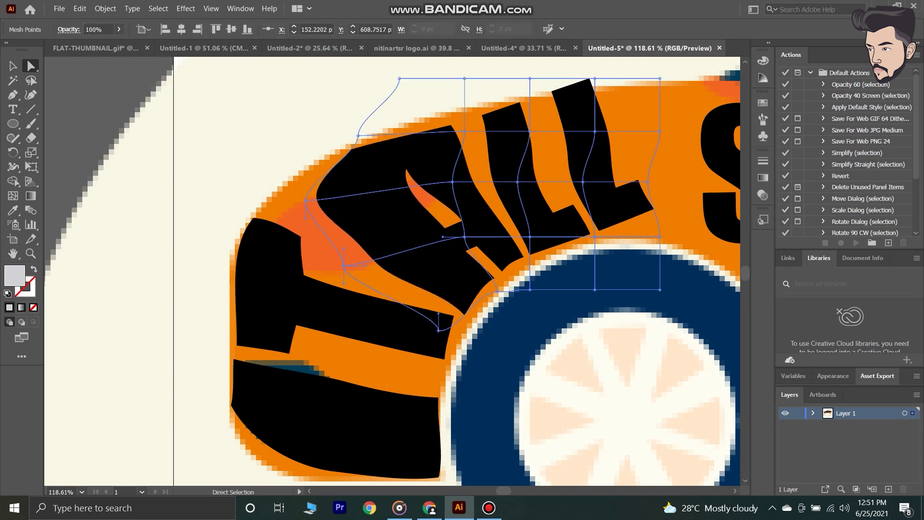
drag(306, 200, 312, 196)
drag(342, 145, 280, 191)
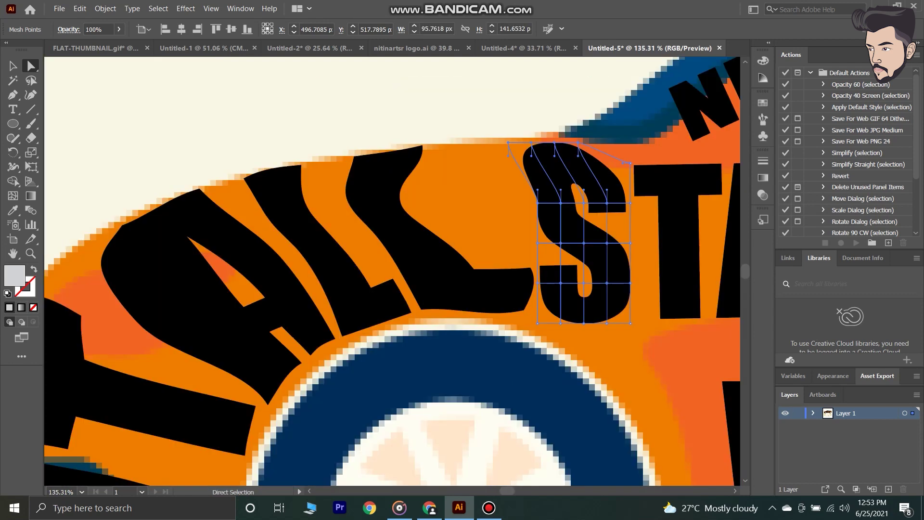
Step: Move the upper mesh points of the S in STARTS so its top curve swells toward ALL and the hood line
drag(619, 211, 639, 211)
drag(538, 204, 526, 202)
click(487, 193)
click(549, 216)
drag(518, 234, 624, 251)
click(522, 239)
drag(530, 241, 620, 241)
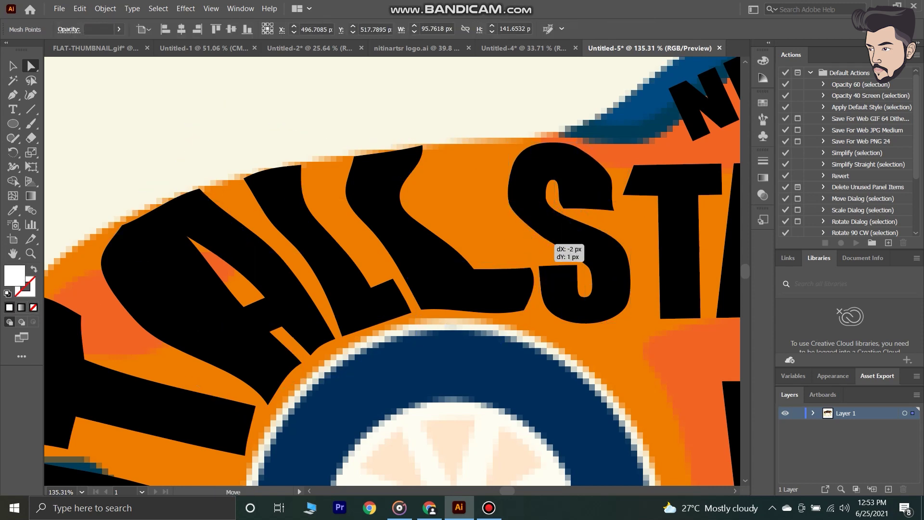
drag(503, 236, 503, 236)
drag(505, 196, 504, 196)
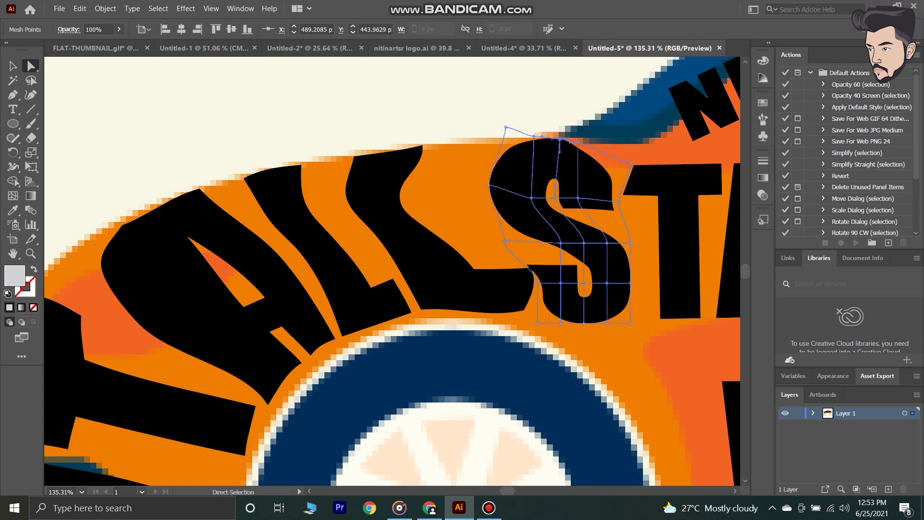
drag(619, 202, 627, 202)
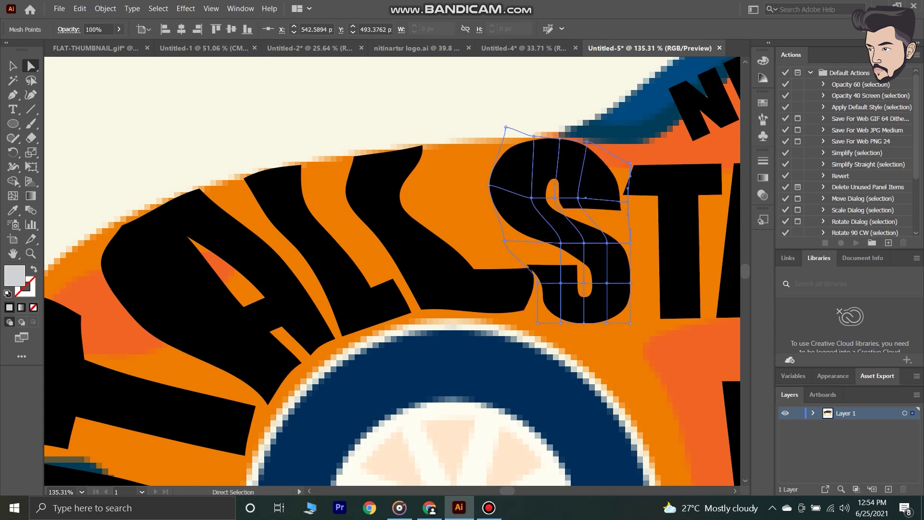
Step: Stretch the lower mesh points of the S in STARTS so its tail extends over the front wheel arch beneath ALL
drag(509, 293, 508, 293)
drag(560, 323, 475, 318)
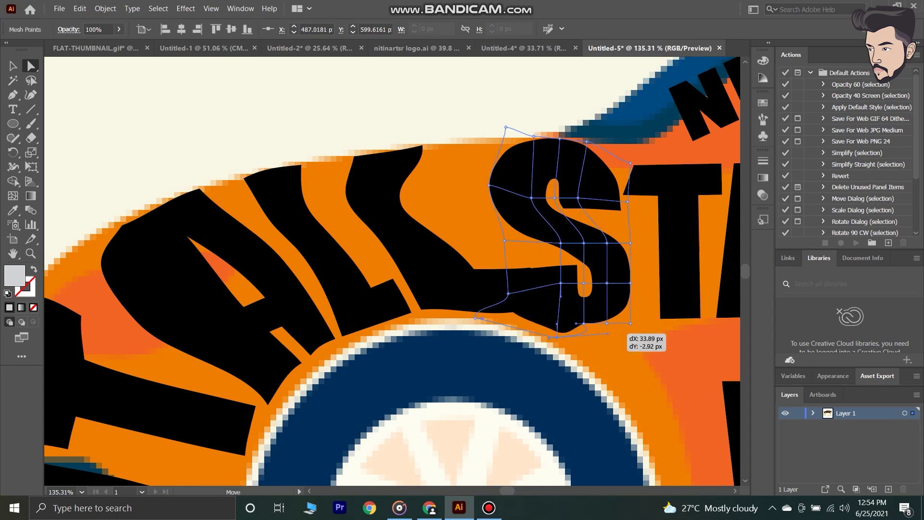
drag(550, 339, 505, 343)
drag(584, 323, 647, 327)
click(633, 284)
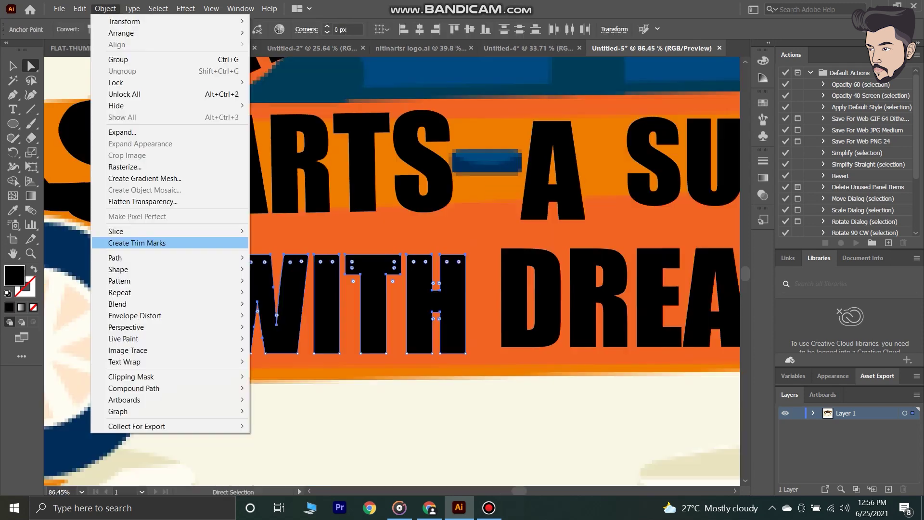
Step: Apply an envelope distort mesh with 4 rows and 4 columns to WITH and the black shape beside the front wheel
mouse_move(135, 315)
click(284, 327)
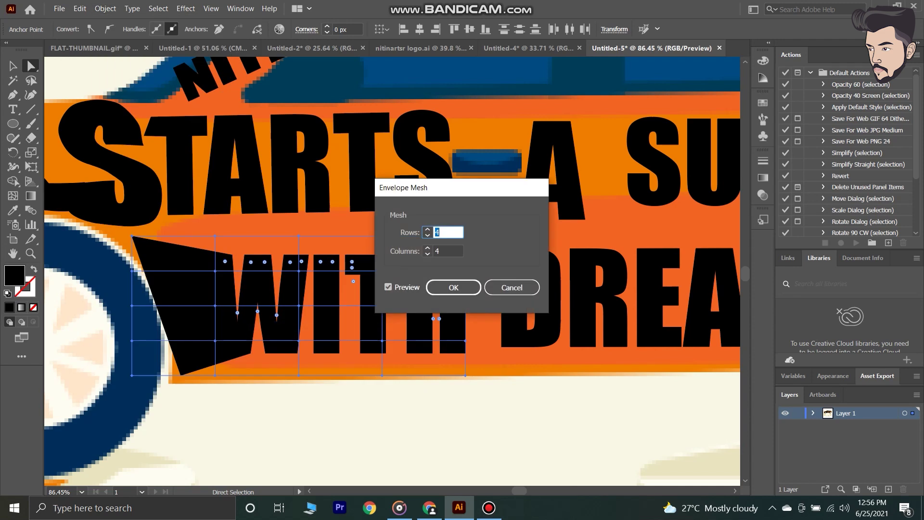
click(449, 286)
Step: Pull WITH's lower mesh points down to the car's sill and bulge its end column outward toward DREAM
drag(120, 334, 139, 346)
drag(306, 346, 308, 361)
drag(367, 224, 404, 392)
drag(389, 346, 397, 361)
drag(446, 222, 481, 385)
drag(465, 306, 479, 316)
drag(466, 271, 476, 270)
Step: Raise WITH's upper mesh points toward STARTS and fit its front edge to the curve of the front wheel
drag(349, 251, 345, 227)
drag(236, 247, 233, 234)
drag(132, 305, 140, 303)
drag(126, 223, 104, 223)
drag(478, 358, 484, 341)
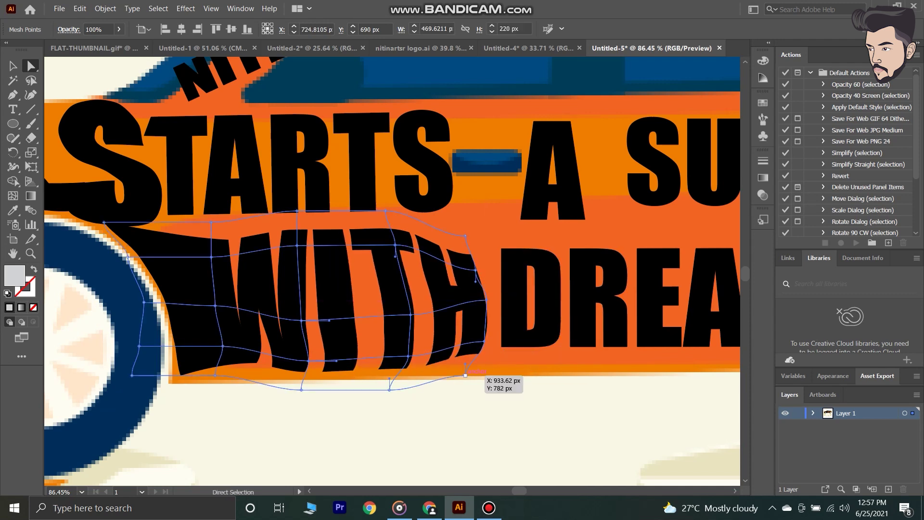
click(501, 426)
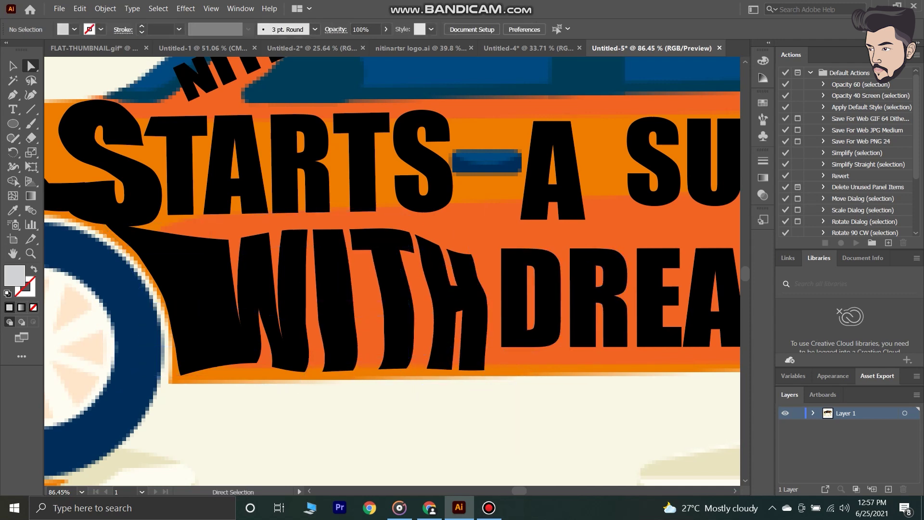
Step: Stretch the upper corner of the H in WITH upward to fill the gap below STARTS
key(ctrl+space)
drag(592, 368, 544, 368)
drag(674, 359, 721, 358)
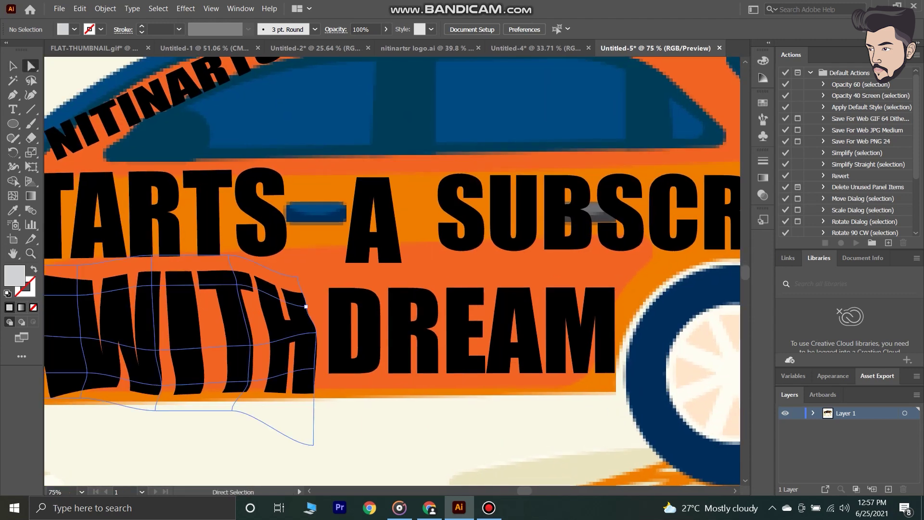
drag(306, 306, 320, 220)
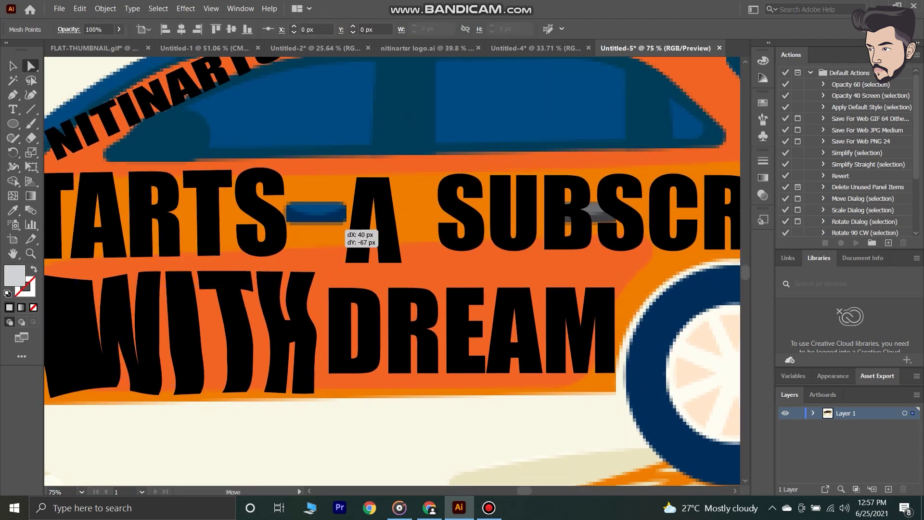
Step: Apply an envelope distort mesh with 4 rows and 4 columns to the letter A between STARTS and SUBSCRIBE
click(373, 226)
click(105, 8)
mouse_move(135, 315)
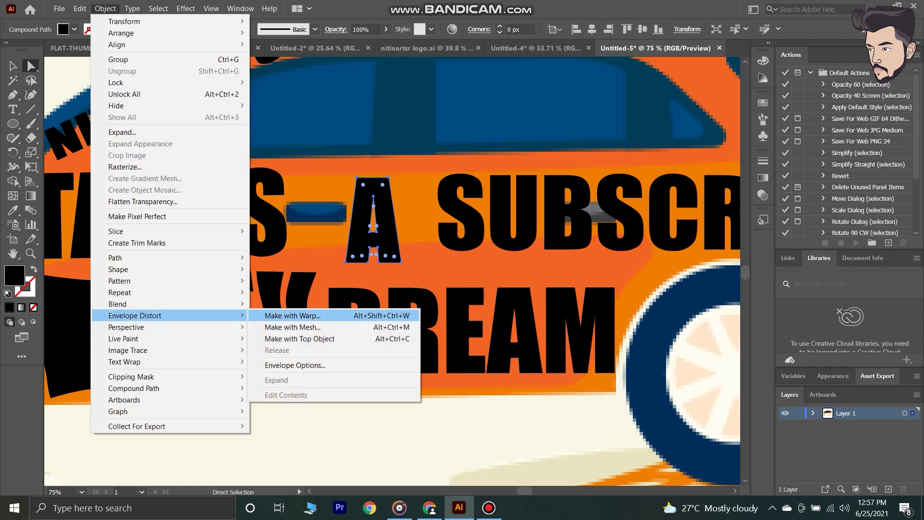
click(293, 327)
key(Return)
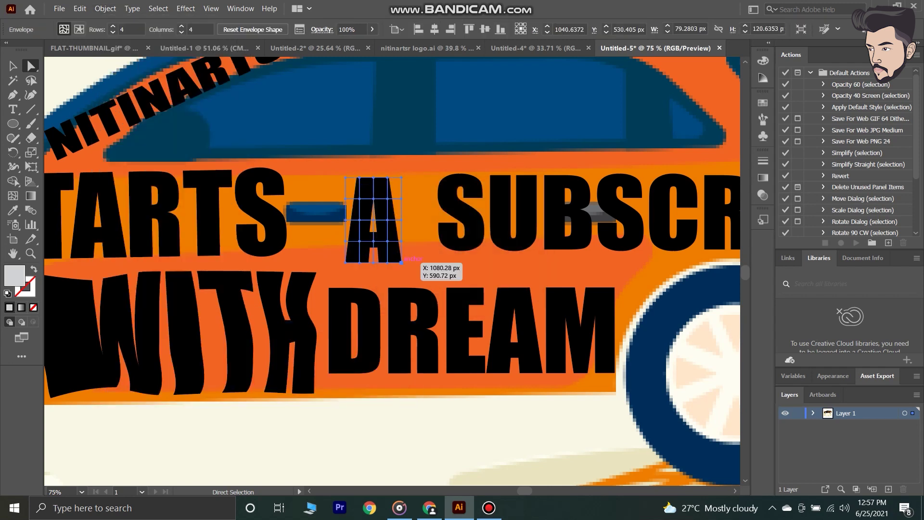
Step: Reshape the A's mesh points so it grows taller toward the window line and shifts closer to STARTS
drag(398, 240, 363, 210)
click(368, 223)
drag(367, 197, 403, 189)
drag(393, 233, 435, 167)
drag(317, 176, 324, 158)
drag(327, 220, 311, 241)
click(301, 245)
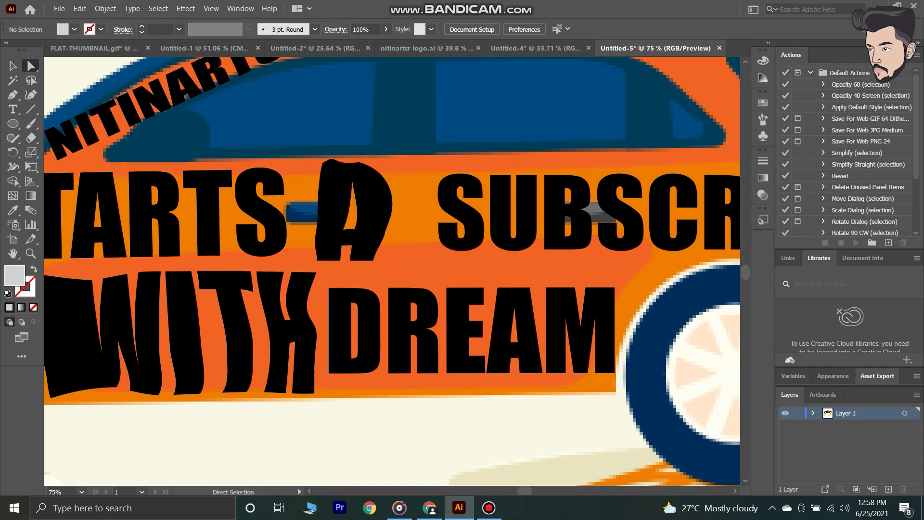
Step: Apply an envelope distort mesh with 4 rows and 4 columns to DREAM
click(517, 332)
click(105, 8)
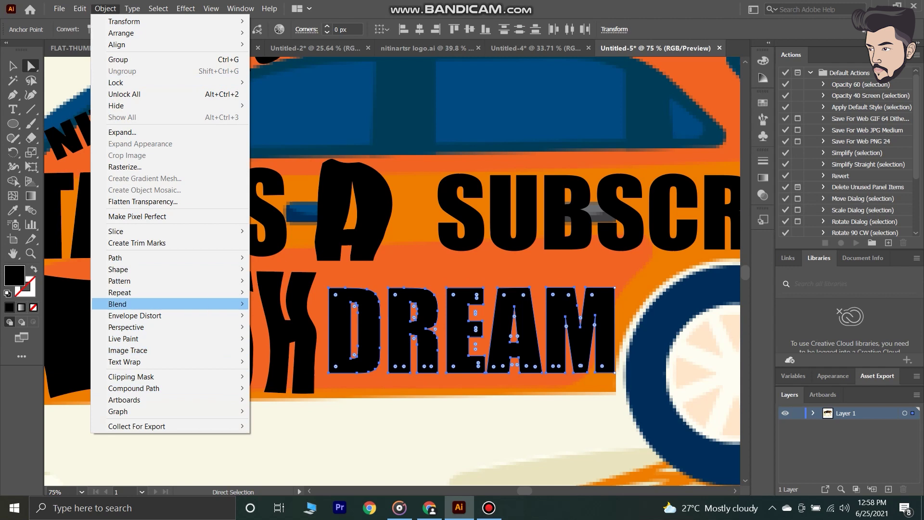
click(294, 326)
click(454, 287)
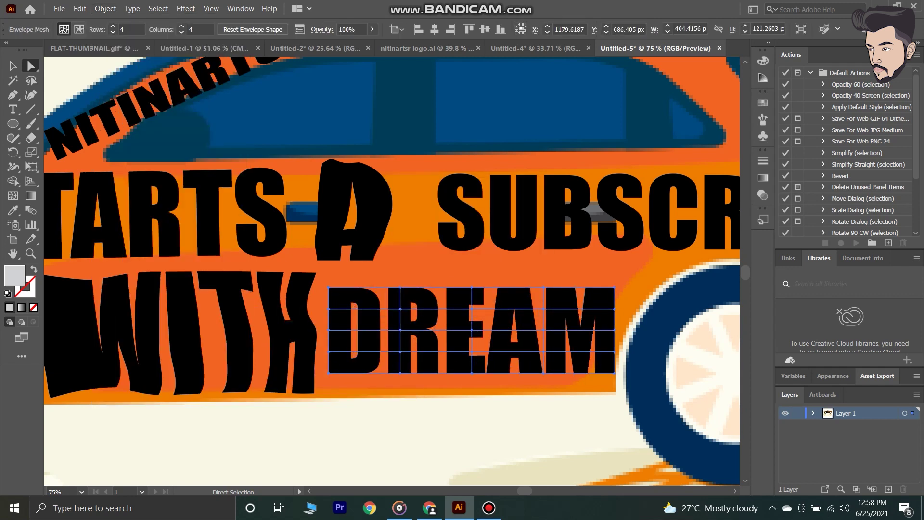
Step: Reshape DREAM's mesh points so the M leans over the rear wheel and the letters reach down to the sill
drag(608, 294, 640, 269)
drag(360, 302, 356, 284)
drag(561, 380, 594, 380)
drag(610, 365, 610, 379)
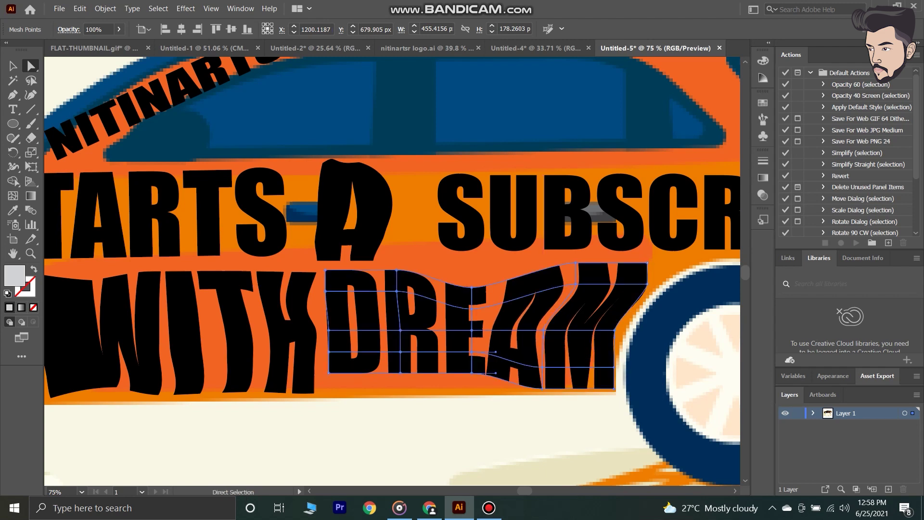
drag(376, 364, 367, 381)
drag(466, 365, 490, 382)
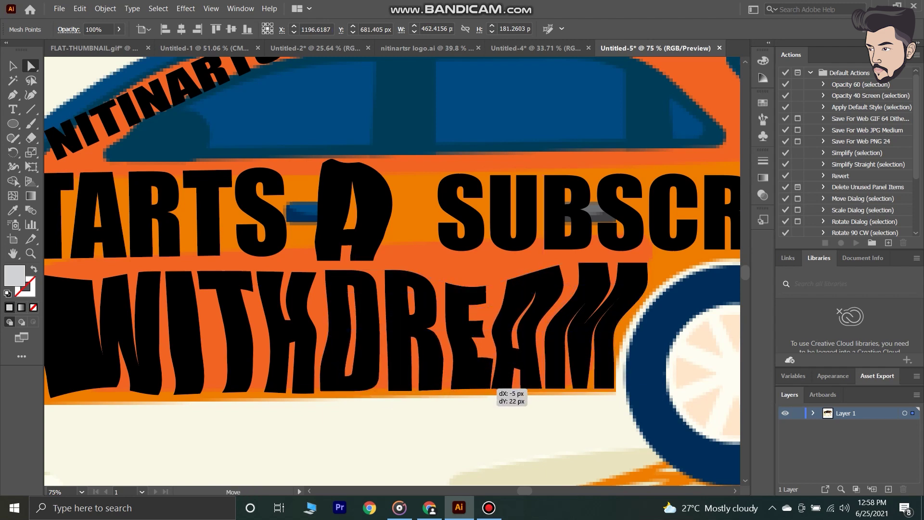
click(507, 419)
Step: Apply an envelope distort mesh to SUBSCRIBE
key(z)
drag(505, 337, 457, 337)
drag(457, 337, 267, 417)
drag(267, 416, 290, 417)
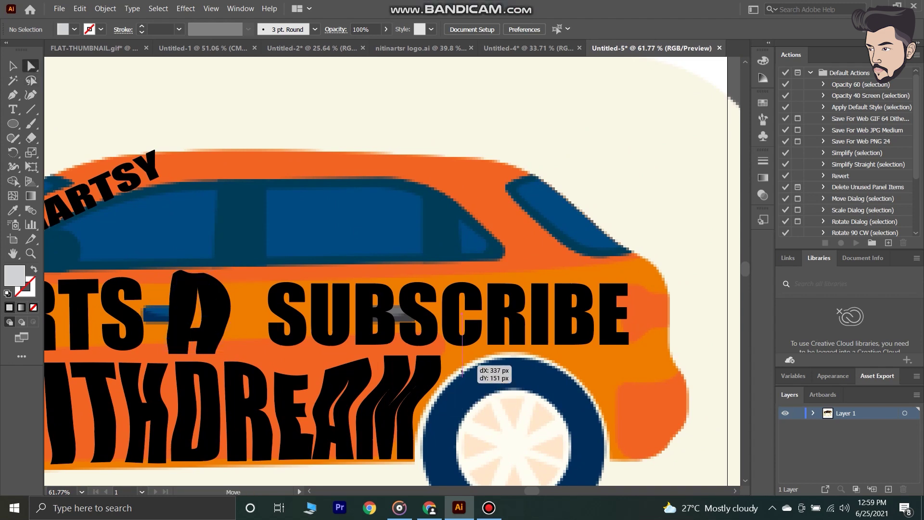
click(195, 313)
click(289, 313)
click(105, 8)
mouse_move(144, 315)
click(269, 327)
key(Return)
Step: Reshape SUBSCRIBE's mesh points to fill the area between the window line, the rear wheel arch and the car's tail
mouse_move(628, 345)
mouse_down()
mouse_move(644, 358)
mouse_move(625, 348)
mouse_move(641, 350)
mouse_up()
drag(476, 287, 466, 279)
drag(341, 284, 332, 279)
drag(471, 348, 457, 355)
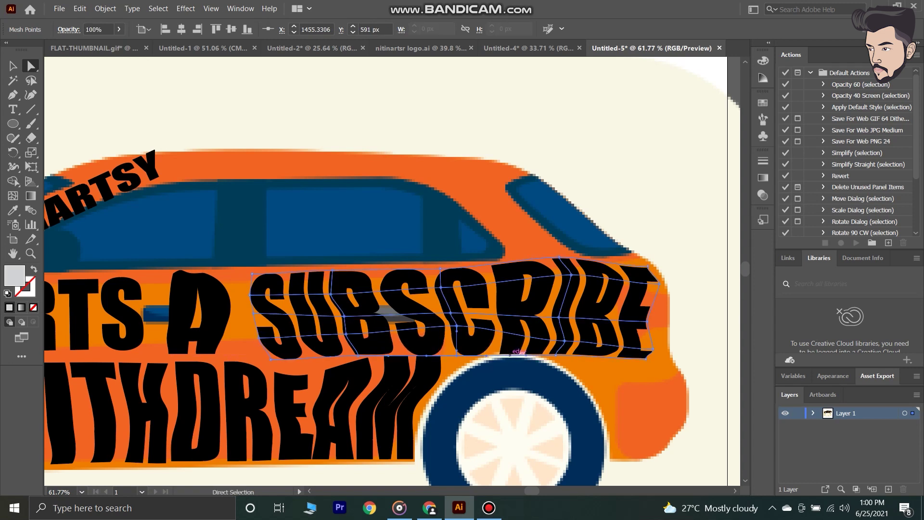
drag(513, 355, 515, 354)
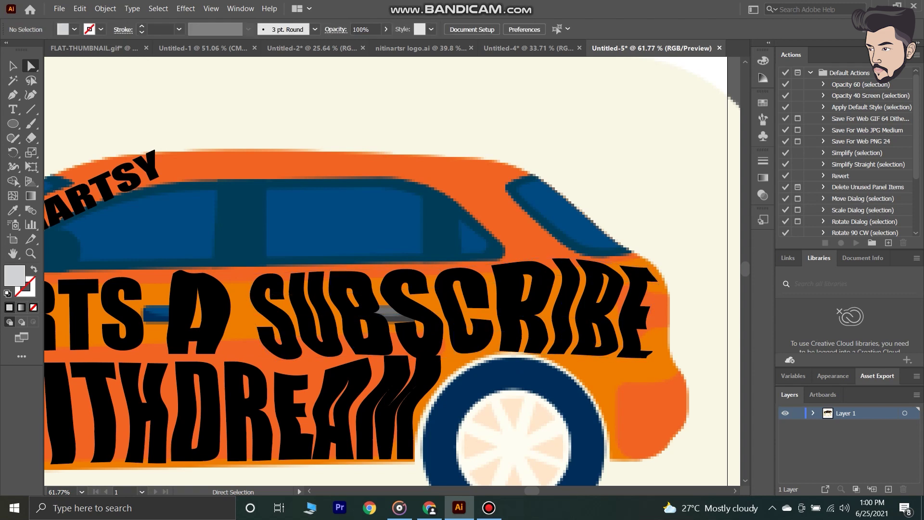
Step: Reset SUBSCRIBE's envelope with a mesh and nudge a mesh point in the middle of the word
key(z)
drag(651, 393, 512, 367)
key(v)
right_click(454, 264)
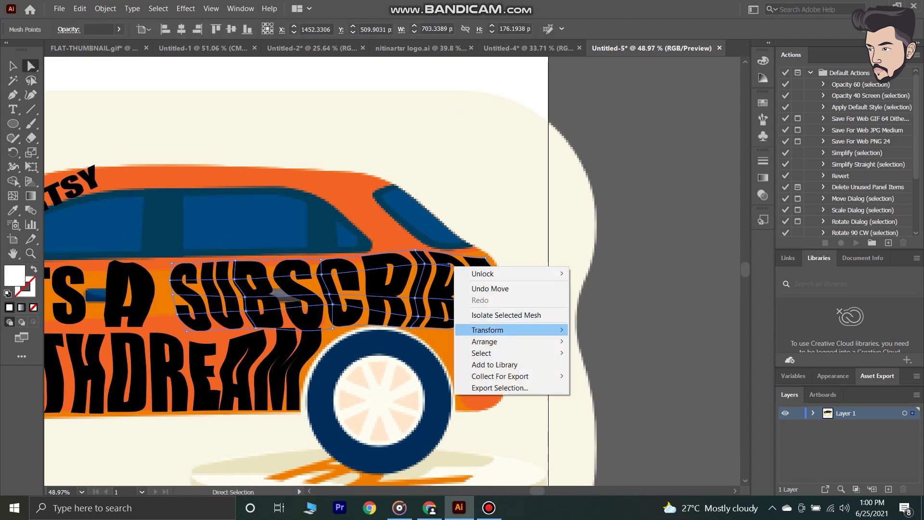
click(105, 9)
mouse_move(135, 326)
click(292, 326)
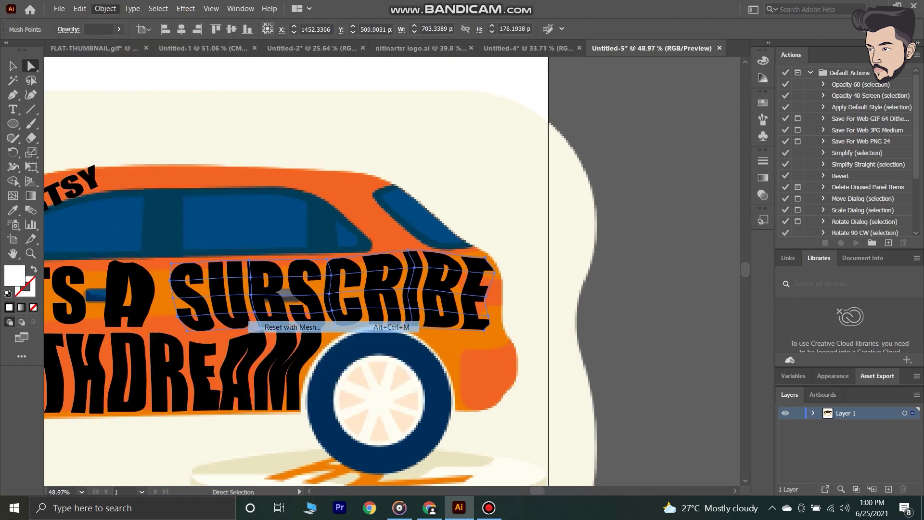
click(458, 301)
drag(330, 295, 333, 290)
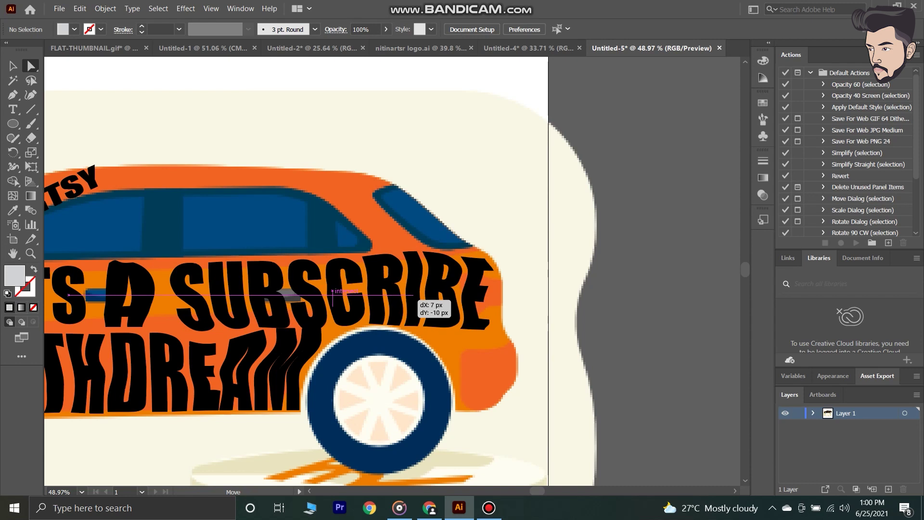
Step: Trace the rear bumper area behind the wheel with the Pen tool and swap the path's fill and stroke
key(p)
click(402, 332)
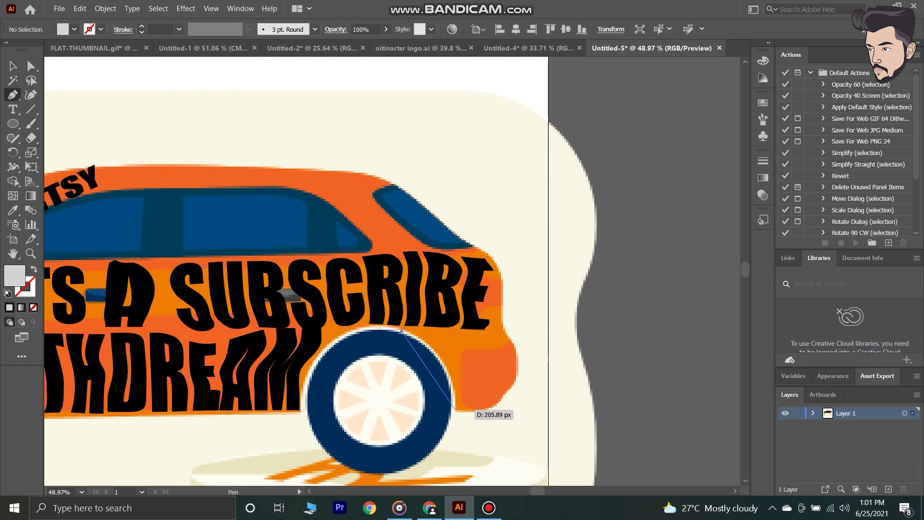
drag(453, 473, 453, 473)
drag(504, 393, 526, 383)
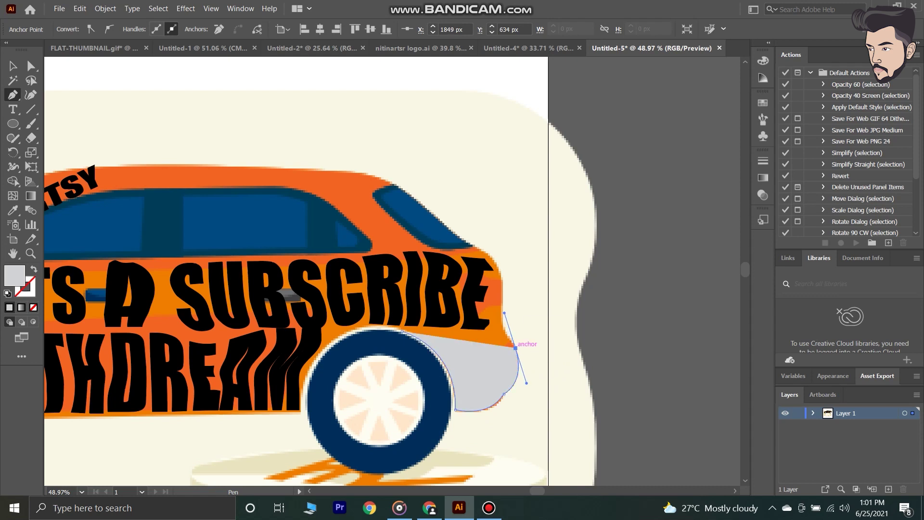
drag(507, 231, 507, 230)
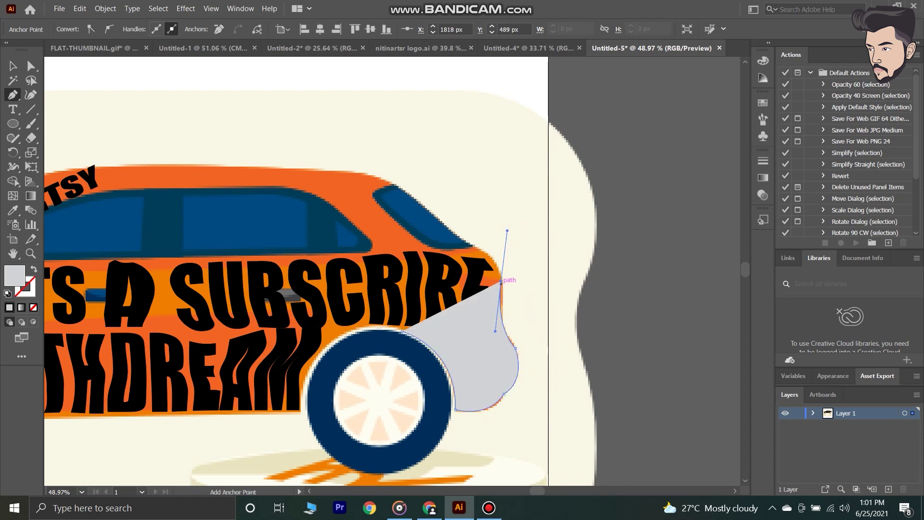
key(shift+x)
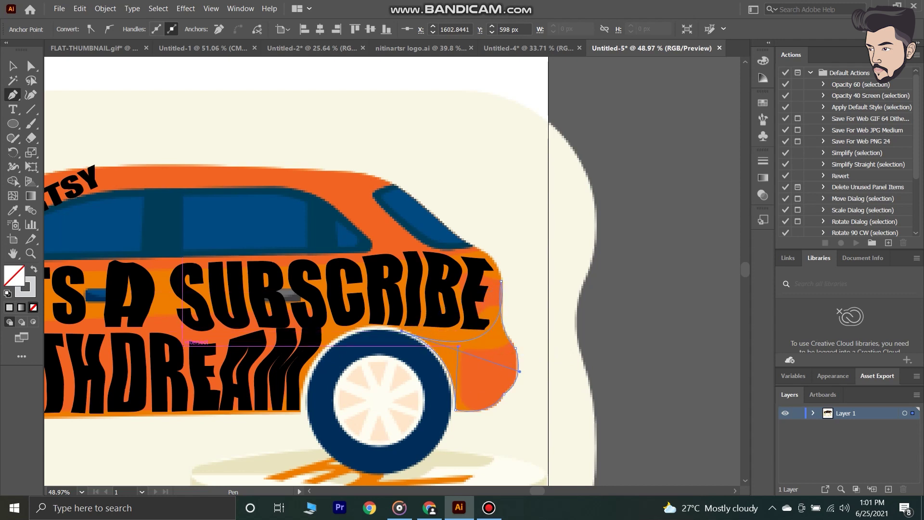
Step: Give the rear bumper shape the black fill of the lettering by sampling SUBSCRIBE with the Eyedropper
click(13, 210)
click(256, 296)
key(v)
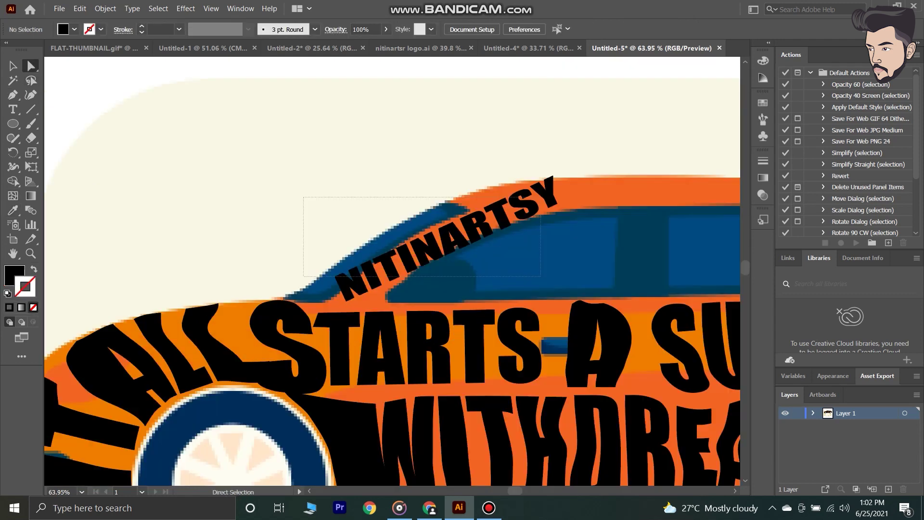
Step: Group the slanted letters along the windshield pillar and apply an envelope distort mesh with 4 rows and 4 columns
drag(330, 195, 537, 277)
drag(564, 161, 338, 263)
click(106, 8)
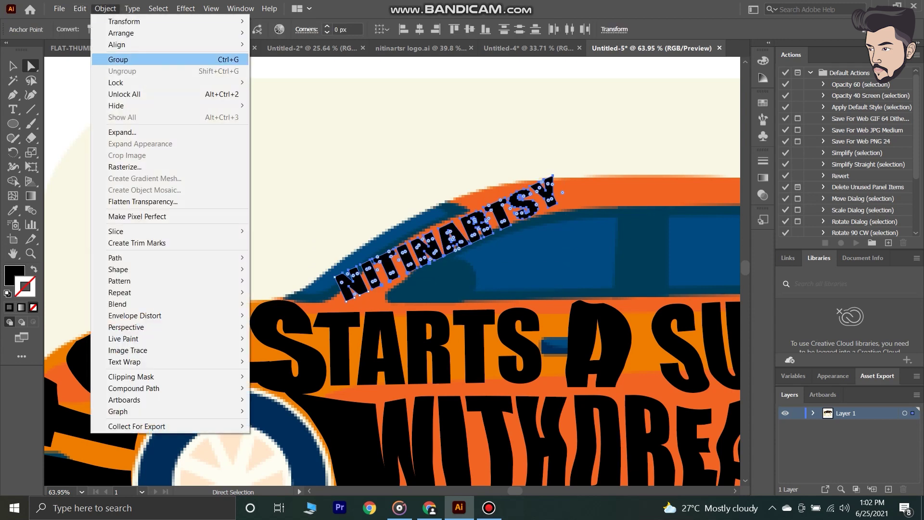
click(113, 59)
click(105, 8)
click(289, 327)
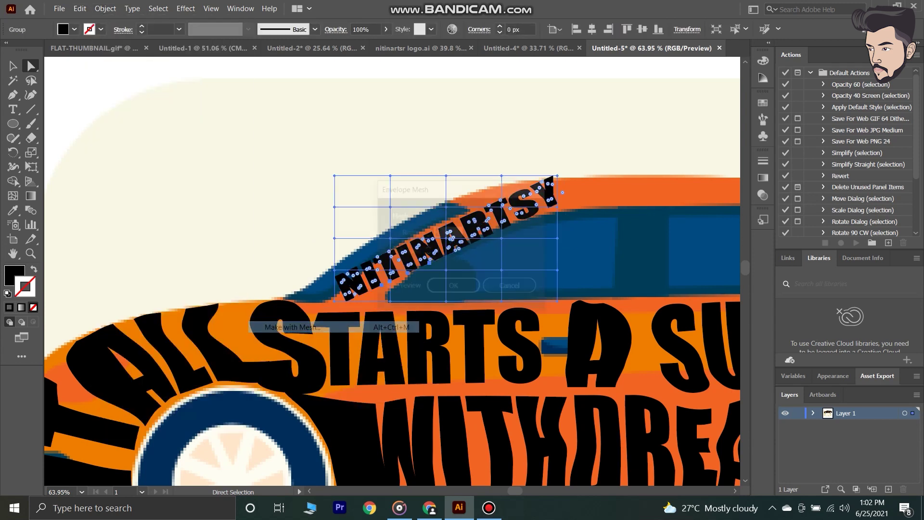
key(Return)
Step: Reshape NITINARTSY by moving its envelope mesh points so the lettering curves along the windshield pillar up to the roof
drag(491, 272, 490, 249)
drag(483, 216, 483, 208)
drag(360, 285, 322, 274)
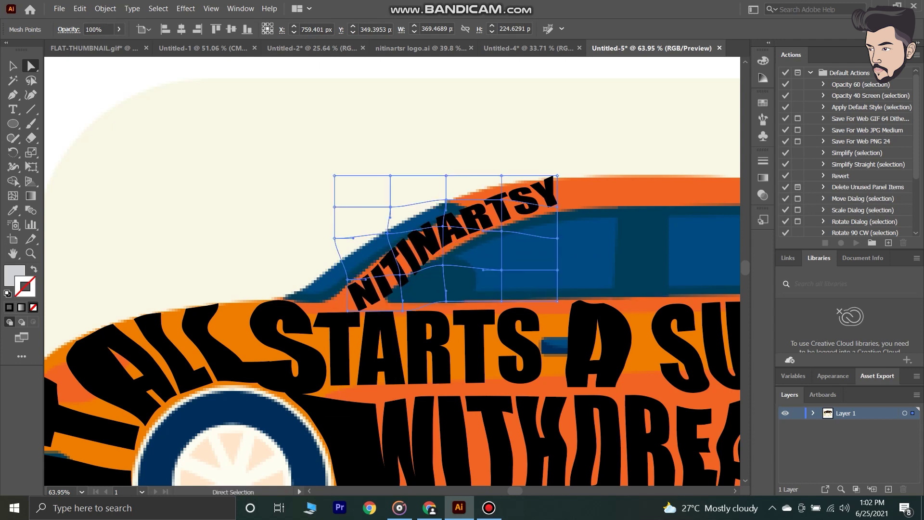
drag(558, 176, 572, 169)
mouse_move(508, 178)
mouse_down()
mouse_move(503, 196)
mouse_move(506, 165)
mouse_up()
drag(445, 176, 440, 144)
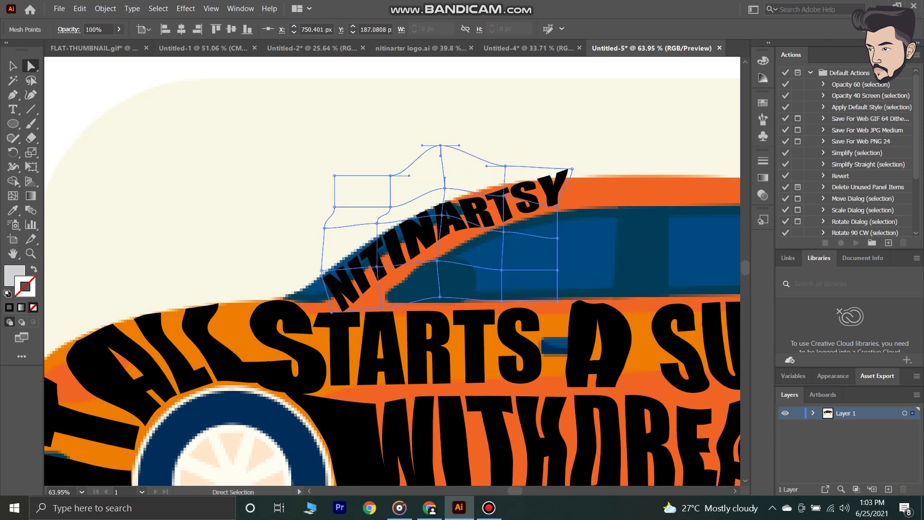
drag(504, 196, 497, 190)
drag(573, 168, 557, 213)
drag(572, 179, 573, 176)
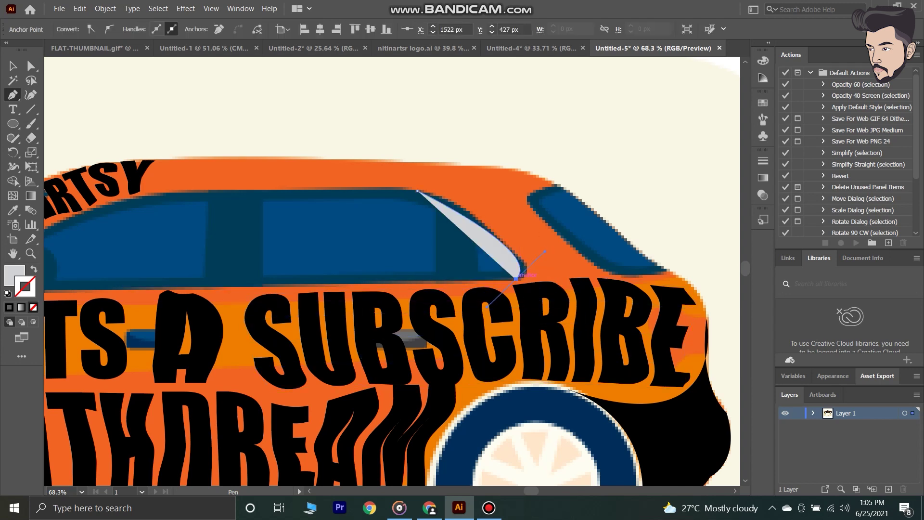
Step: Finish tracing the rear pillar between the side and rear windows with the Pen tool and round its upper front corner about 23.6 px
drag(614, 277, 622, 283)
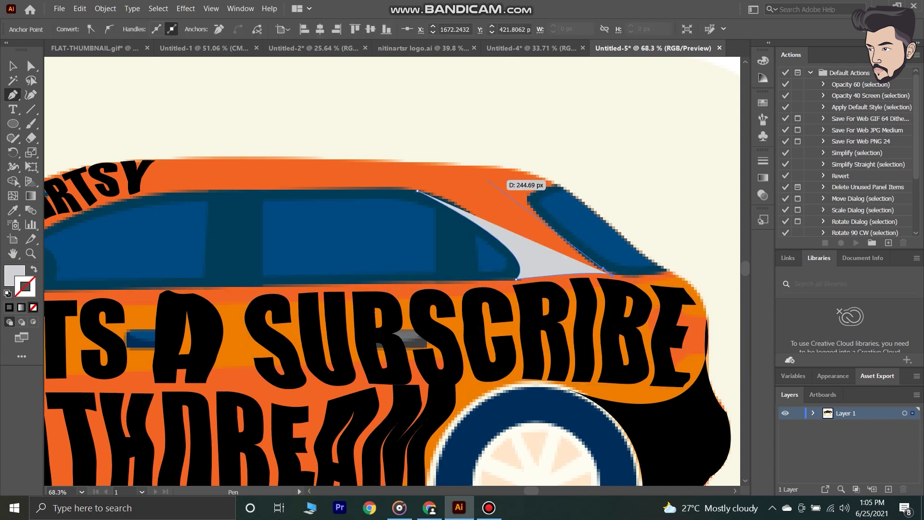
click(417, 190)
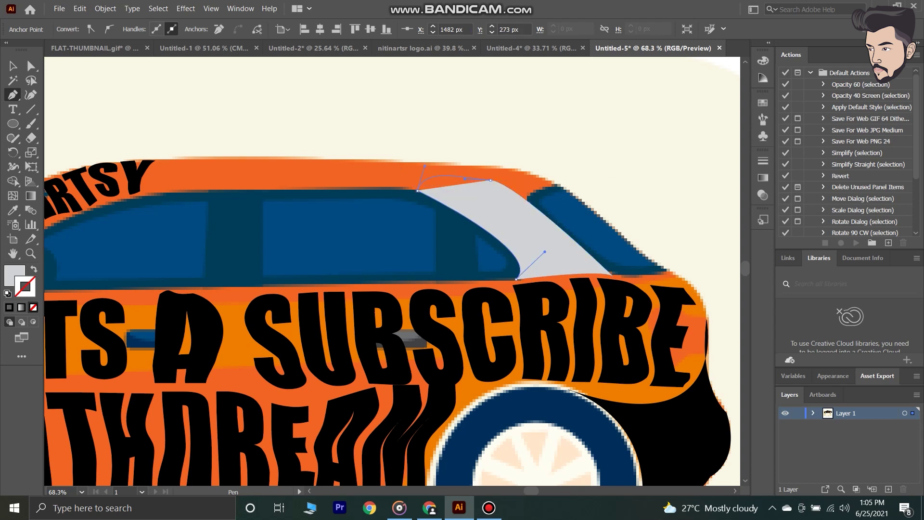
key(a)
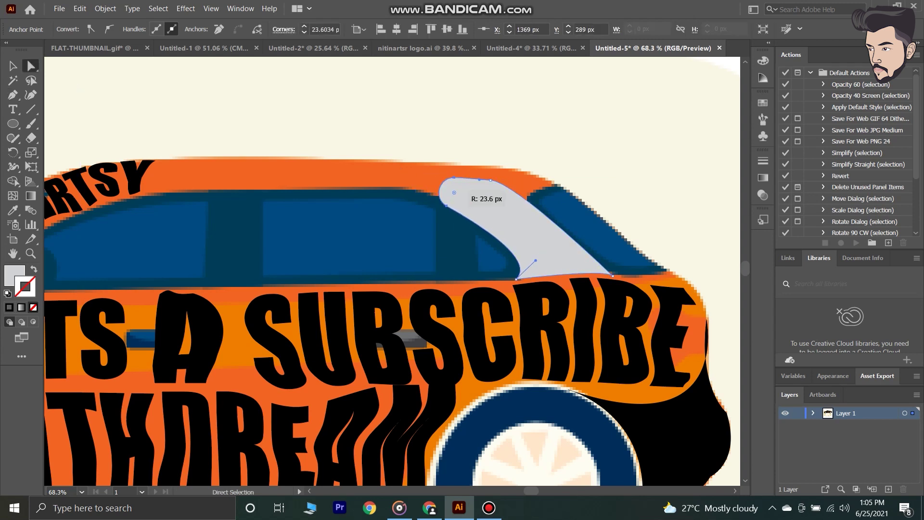
drag(464, 190, 463, 191)
Step: Draw a circle over the front wheel, centre it on the tyre and swap its fill and stroke
key(ctrl+0)
scroll(104, 382, up, 3)
key(l)
mouse_move(100, 302)
mouse_down()
mouse_move(207, 328)
mouse_move(289, 436)
mouse_up()
drag(191, 392, 169, 364)
key(shift+x)
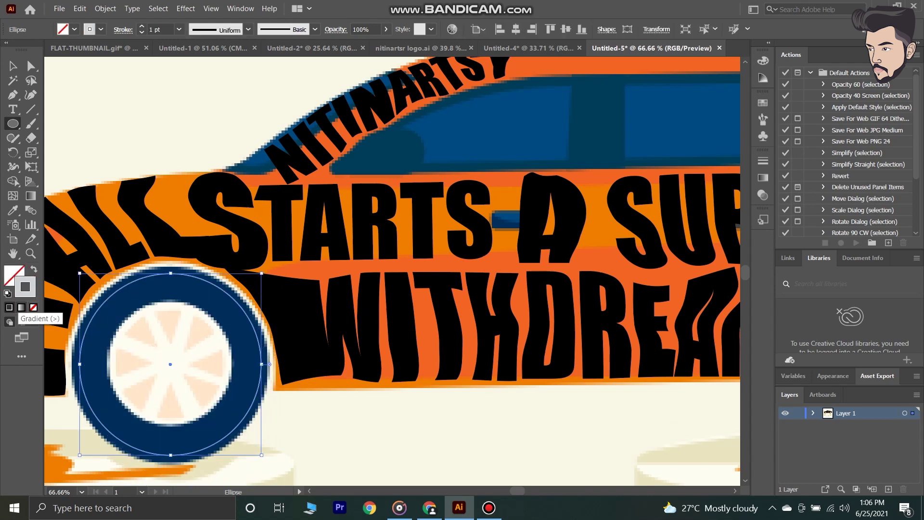
Step: Set the front wheel circle's stroke to black 000000 and its weight to 47 pt
double_click(25, 286)
text(000000)
click(590, 178)
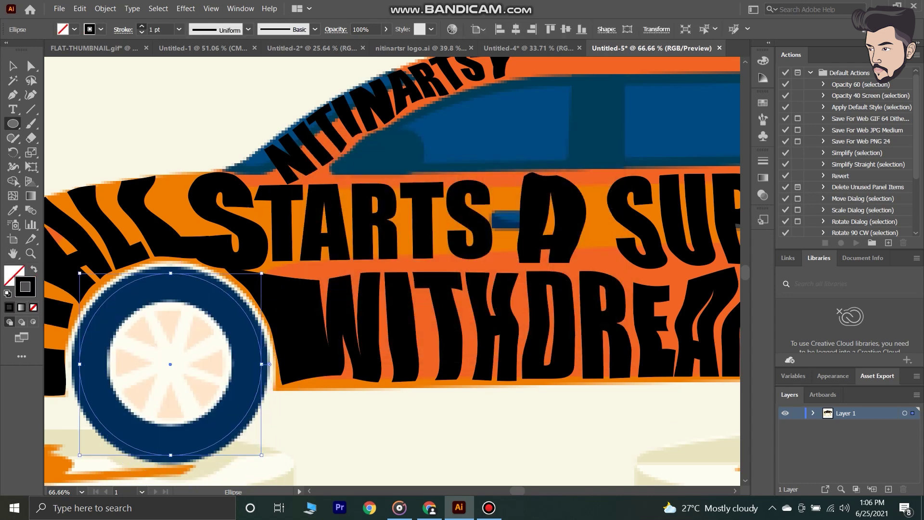
click(141, 26)
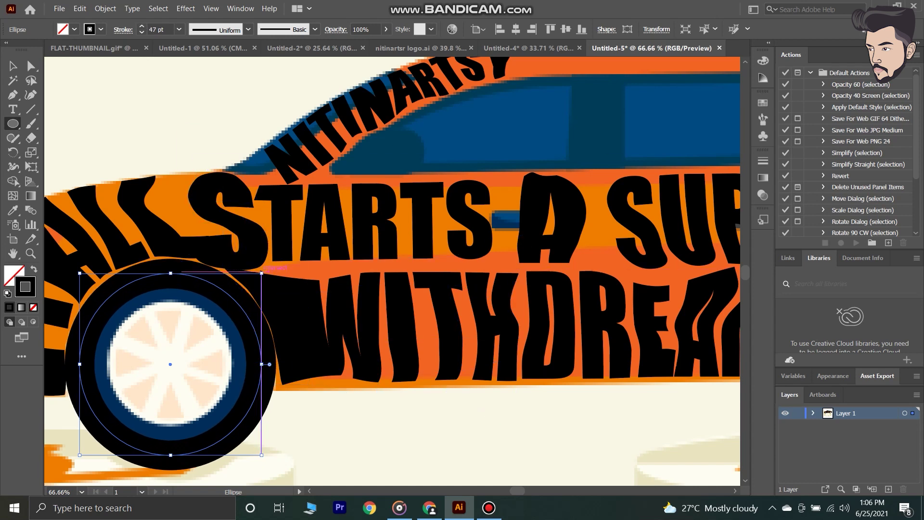
Step: Shrink the circle to fit the front tyre and raise its stroke weight to 68 pt so the ring covers the tyre
drag(262, 273, 239, 295)
drag(80, 454, 88, 446)
click(141, 27)
key(Up)
key(Up)
key(Up)
key(Up)
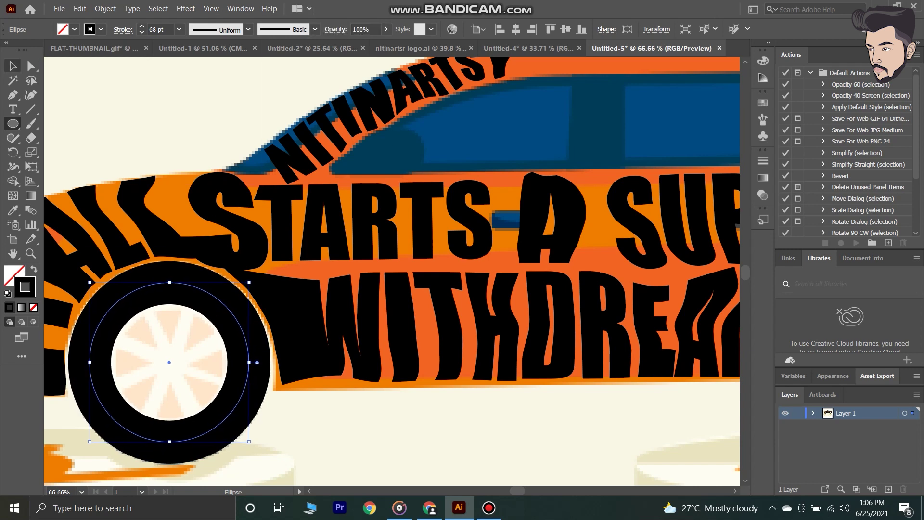
Step: Add an asterisk in the Impact font below the car body and scale it up
key(t)
click(409, 434)
key(BackSpace)
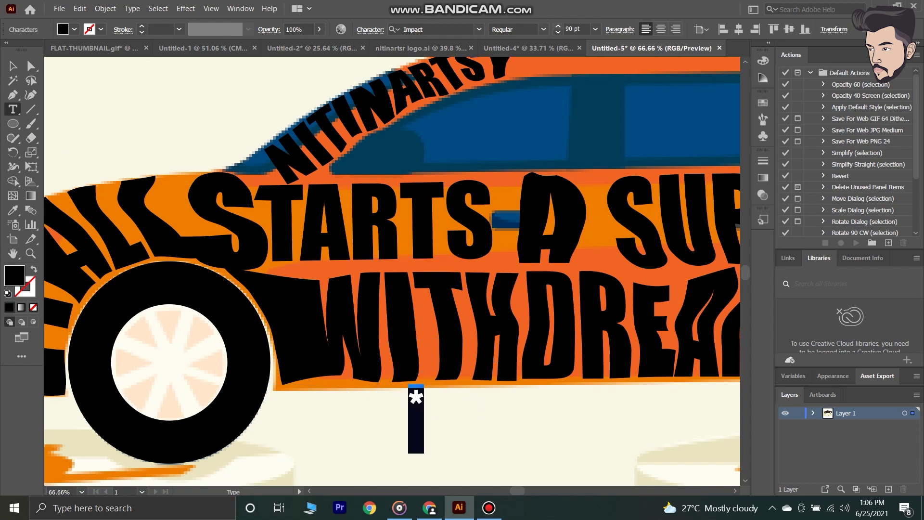
key(Escape)
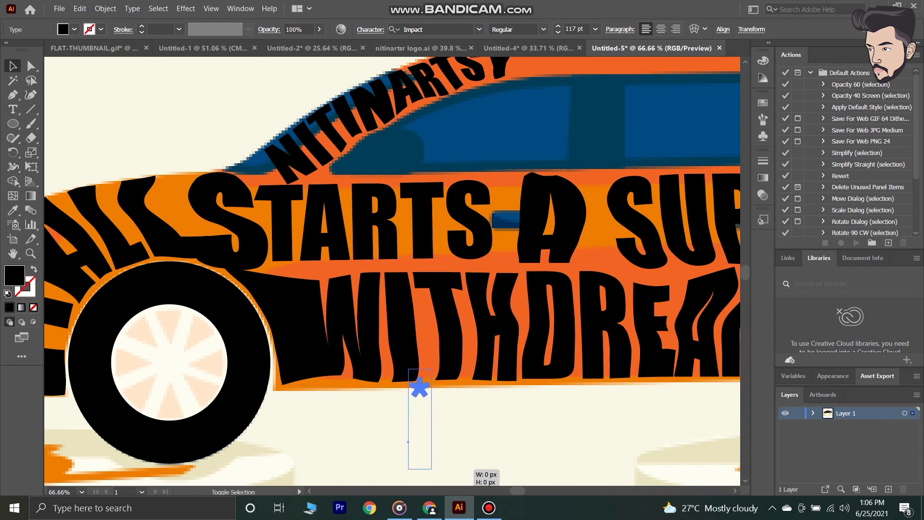
drag(432, 468, 514, 247)
Step: Place the enlarged asterisk in the centre of the front wheel's ring as its spokes
scroll(442, 241, up, 5)
drag(462, 296, 199, 171)
right_click(244, 186)
click(207, 293)
click(303, 315)
key(z)
alt+click(380, 276)
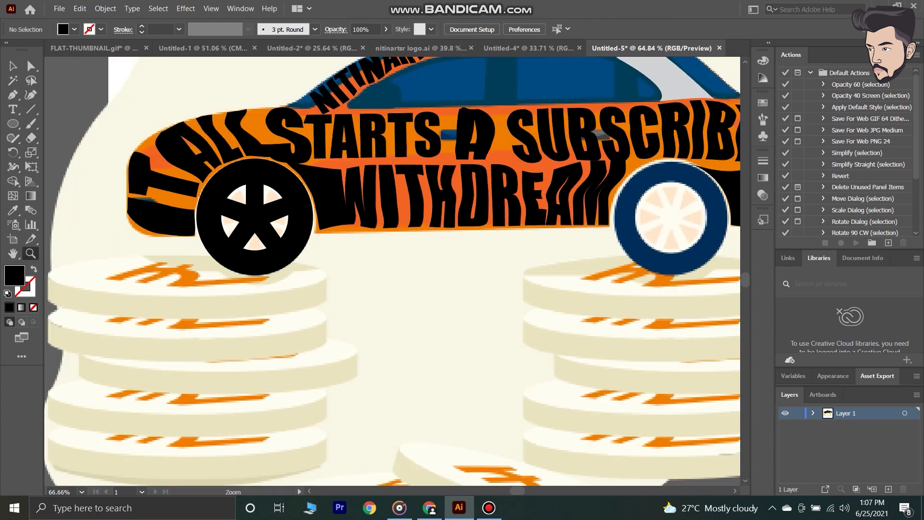
Step: Select the front wheel's ring and asterisk spokes together and place a copy over the rear wheel
key(a)
click(243, 298)
click(248, 297)
shift+click(231, 299)
right_click(244, 305)
click(270, 398)
drag(214, 283, 359, 322)
key(ctrl+z)
drag(214, 283, 581, 288)
key(ctrl+shift+a)
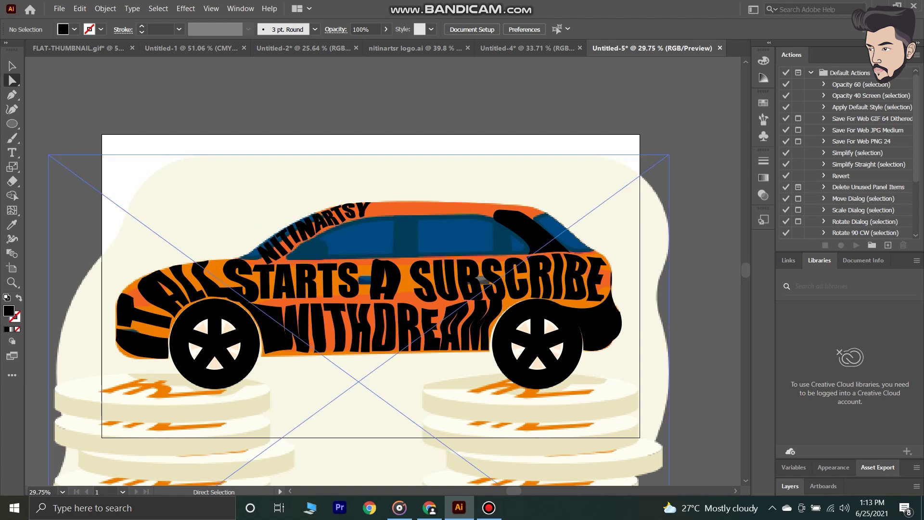
Step: Delete the reference car image behind the lettering
click(231, 186)
key(Delete)
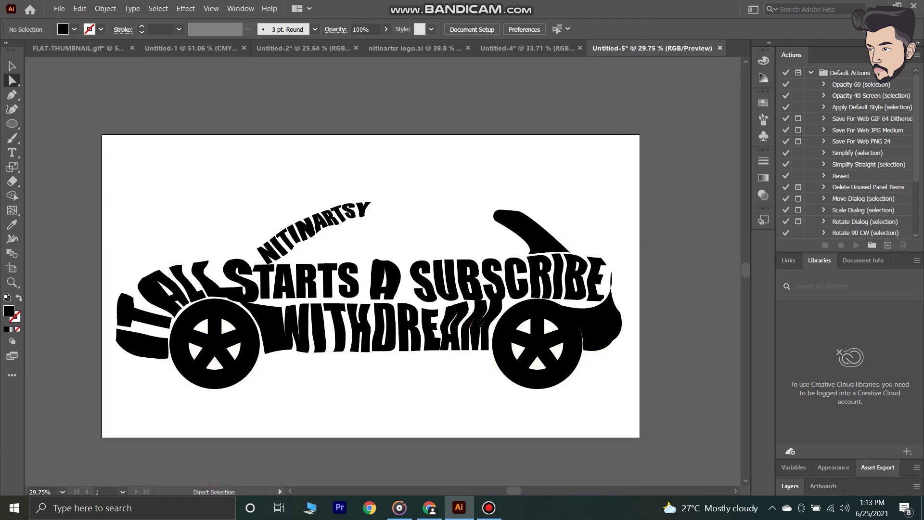
key(ctrl+equal)
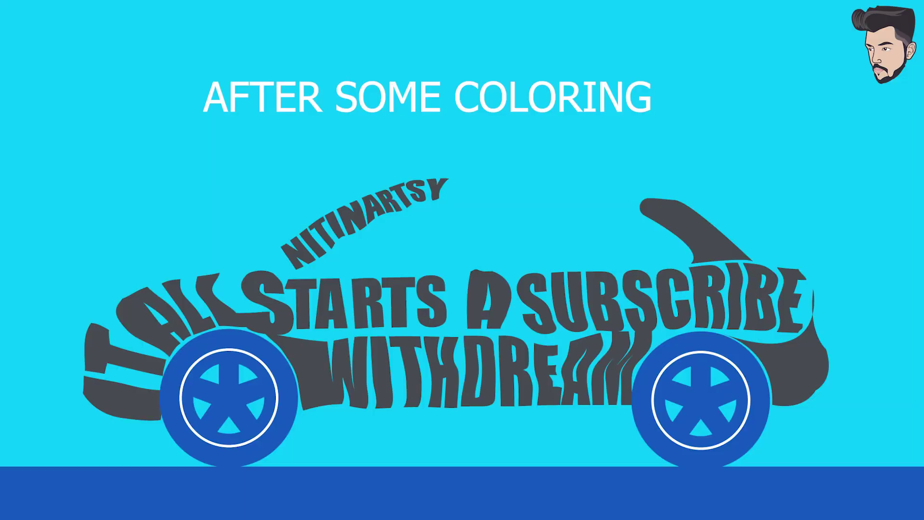